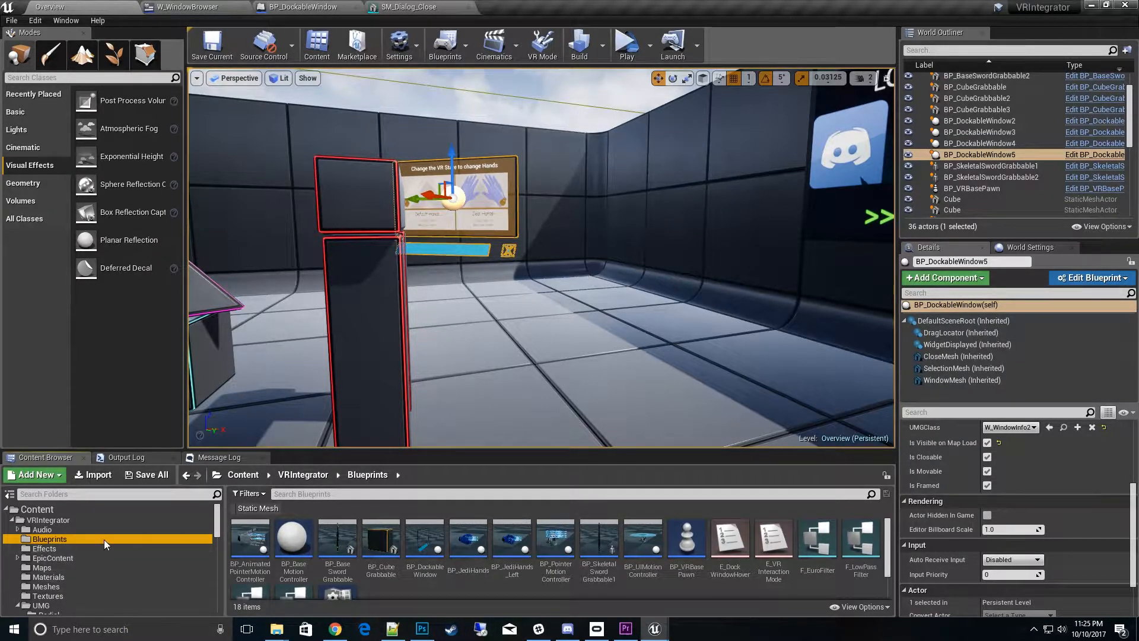
# - Open the BP_DockableWindow blueprint and select its CloseMesh component in the viewport
pyautogui.doubleClick(438, 563)
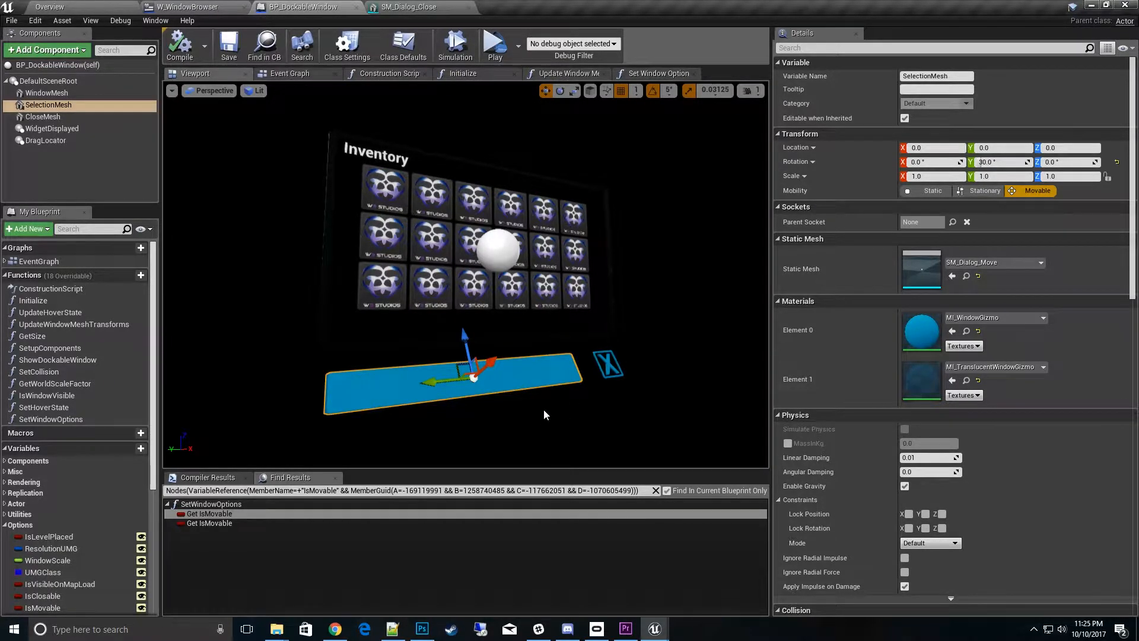
pyautogui.moveTo(564, 411); pyautogui.dragTo(563, 403, button='right')
pyautogui.click(635, 315)
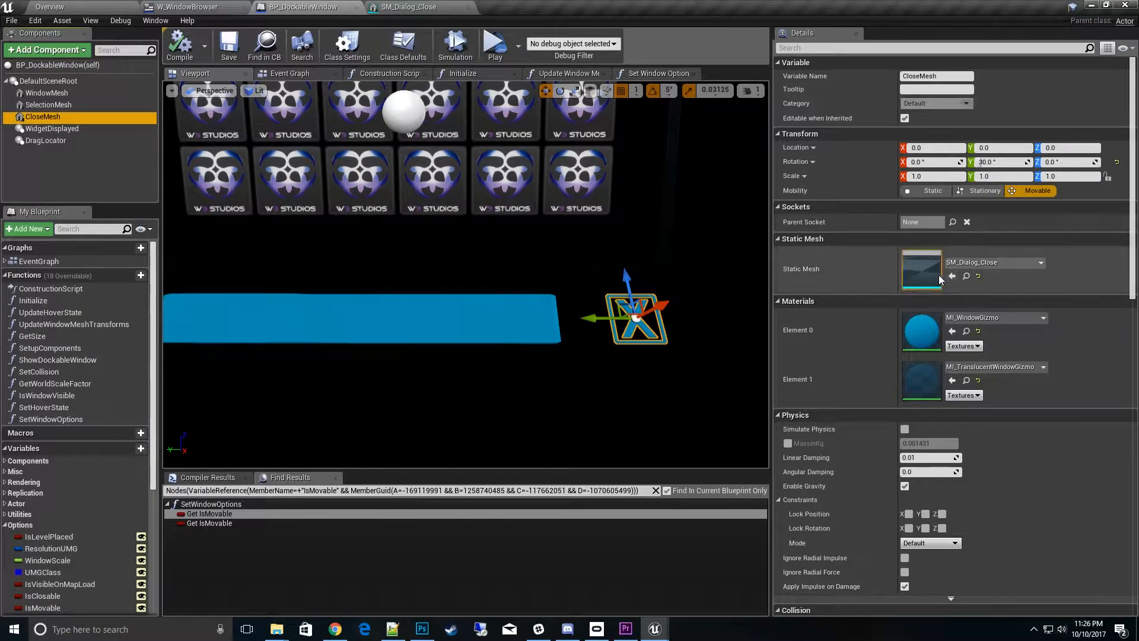
# - Open the close button's static mesh SM_Dialog_Close and display its simple collision around the X shape
pyautogui.doubleClick(924, 271)
pyautogui.moveTo(464, 344); pyautogui.dragTo(473, 285)
pyautogui.moveTo(473, 285)
pyautogui.mouseDown(button='right')
pyautogui.moveTo(469, 297)
pyautogui.moveTo(505, 273)
pyautogui.moveTo(467, 301)
pyautogui.mouseUp(button='right')
pyautogui.click(342, 46)
pyautogui.click(350, 89)
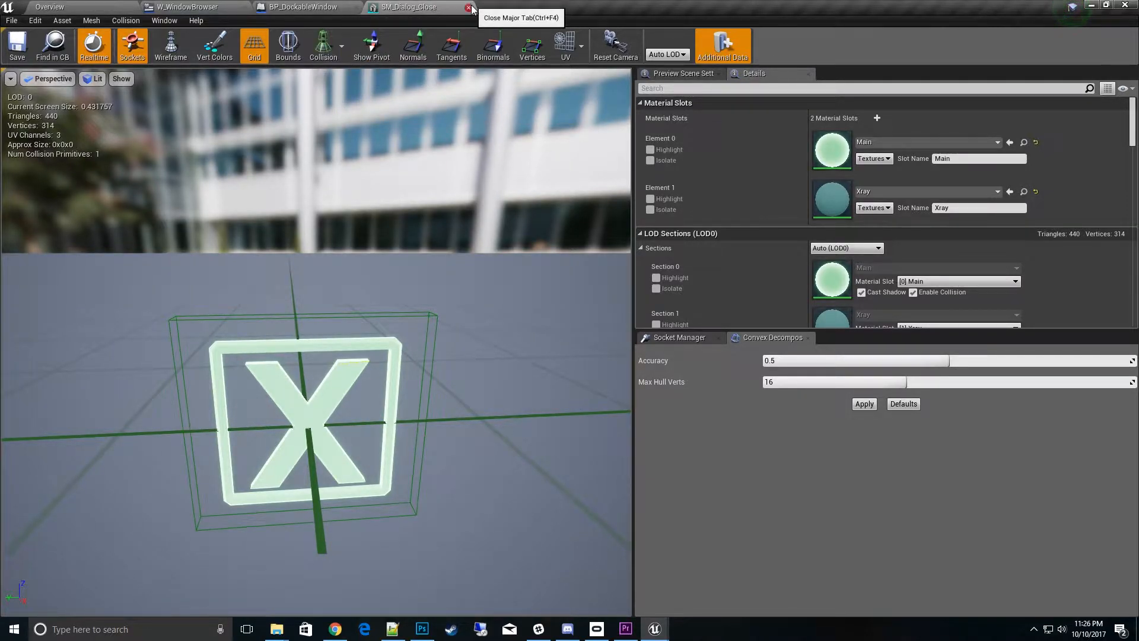
# - Return to BP_DockableWindow, select the SelectionMesh drag bar and inspect it together with the close button
pyautogui.click(309, 7)
pyautogui.moveTo(462, 332); pyautogui.dragTo(429, 332, button='right')
pyautogui.click(463, 332)
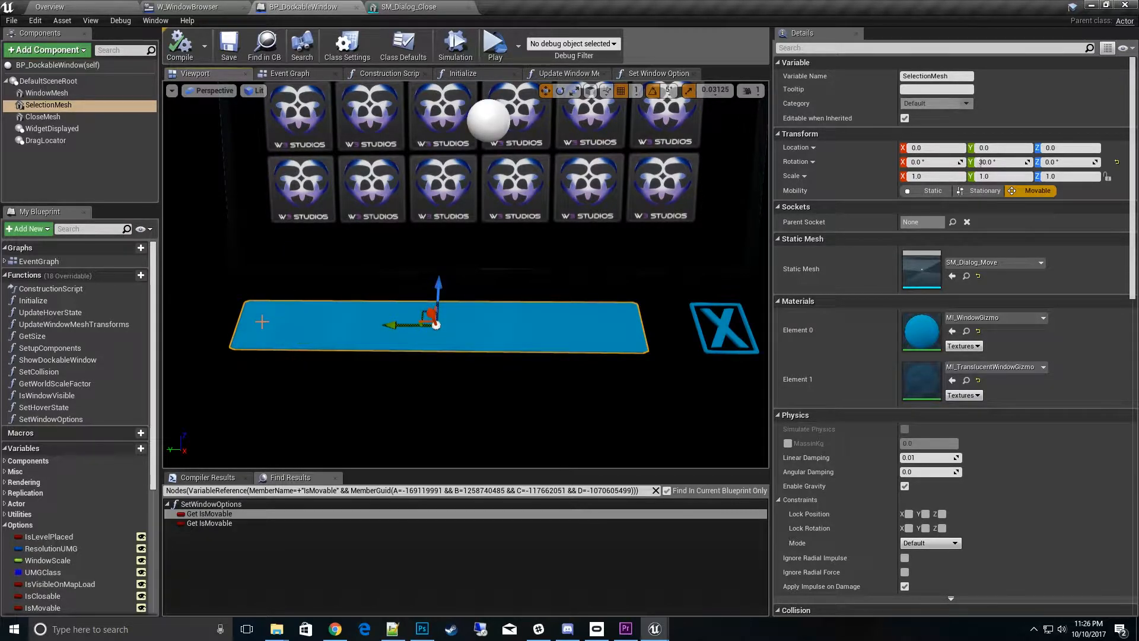
pyautogui.moveTo(345, 365); pyautogui.dragTo(358, 346, button='right')
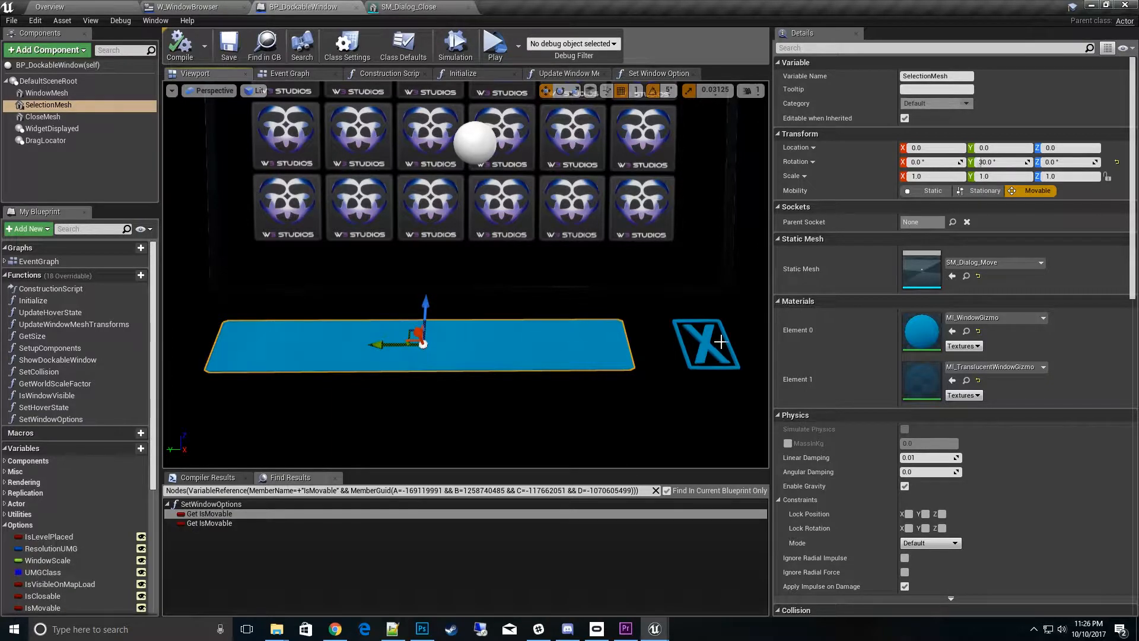
pyautogui.moveTo(698, 394); pyautogui.dragTo(623, 393, button='right')
pyautogui.moveTo(486, 338); pyautogui.dragTo(262, 261, button='right')
# - Select WindowMesh, open its material instance MI_DockingWindow and open the parent material M_DockingWindow docked in the main window
pyautogui.click(385, 297)
pyautogui.moveTo(536, 322); pyautogui.dragTo(663, 382, button='right')
pyautogui.moveTo(515, 376); pyautogui.dragTo(532, 374, button='right')
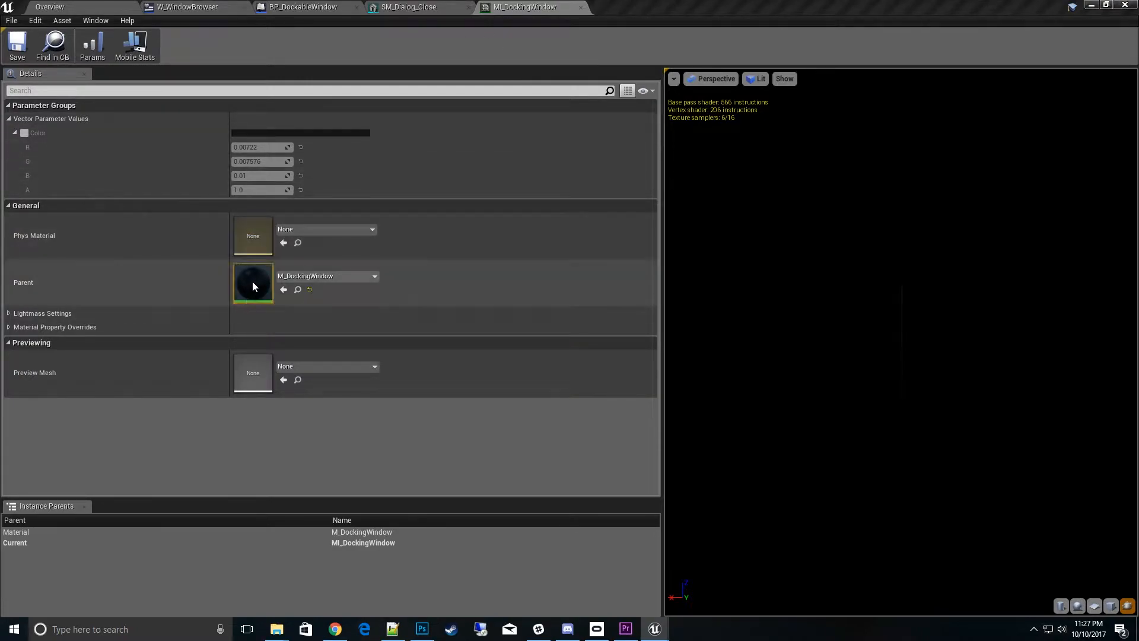
pyautogui.moveTo(1138, 107); pyautogui.dragTo(664, 18)
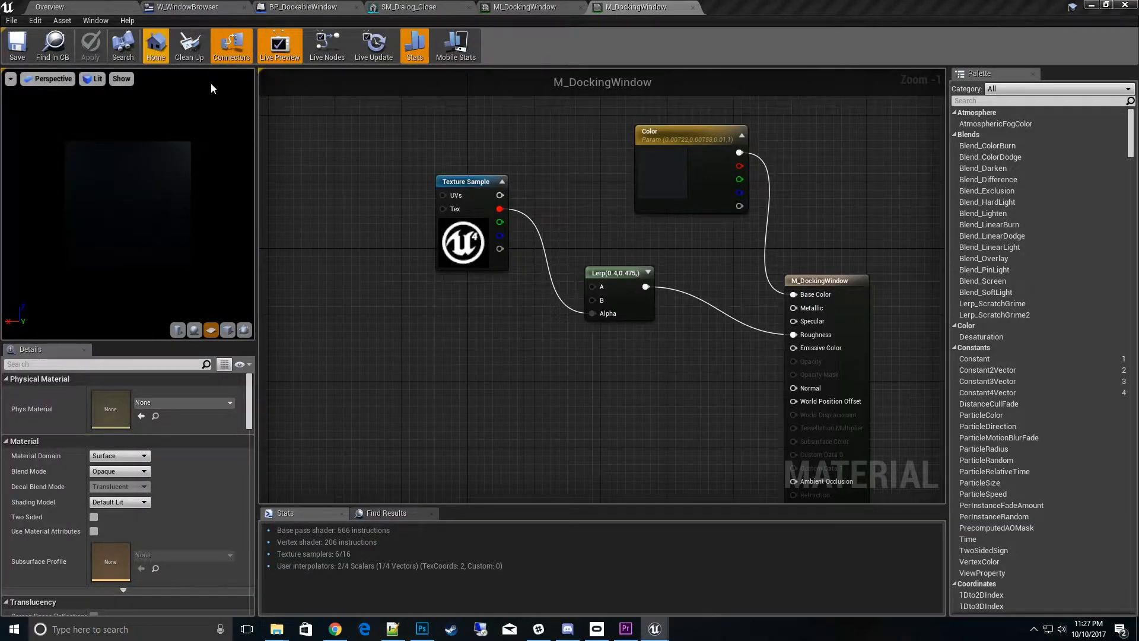
pyautogui.moveTo(507, 372); pyautogui.dragTo(546, 339, button='right')
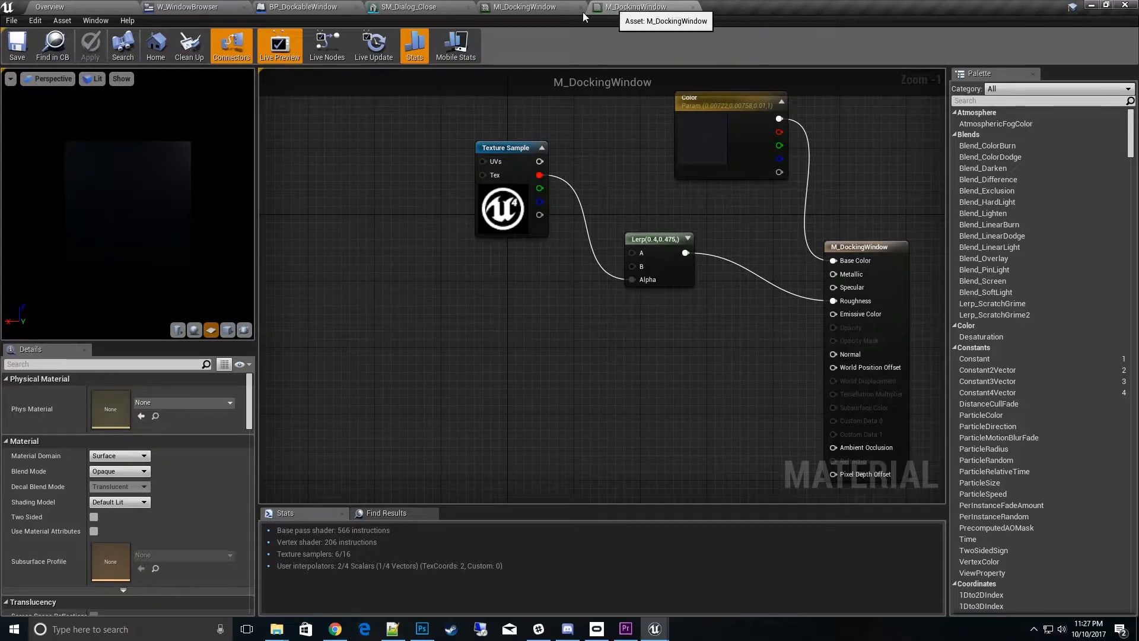
# - Add a Texture Sample of T_W3Logo from the Textures folder to M_DockingWindow and place it below the existing texture sample
pyautogui.moveTo(638, 7); pyautogui.dragTo(703, 40)
pyautogui.scroll(-2, 58, 568)
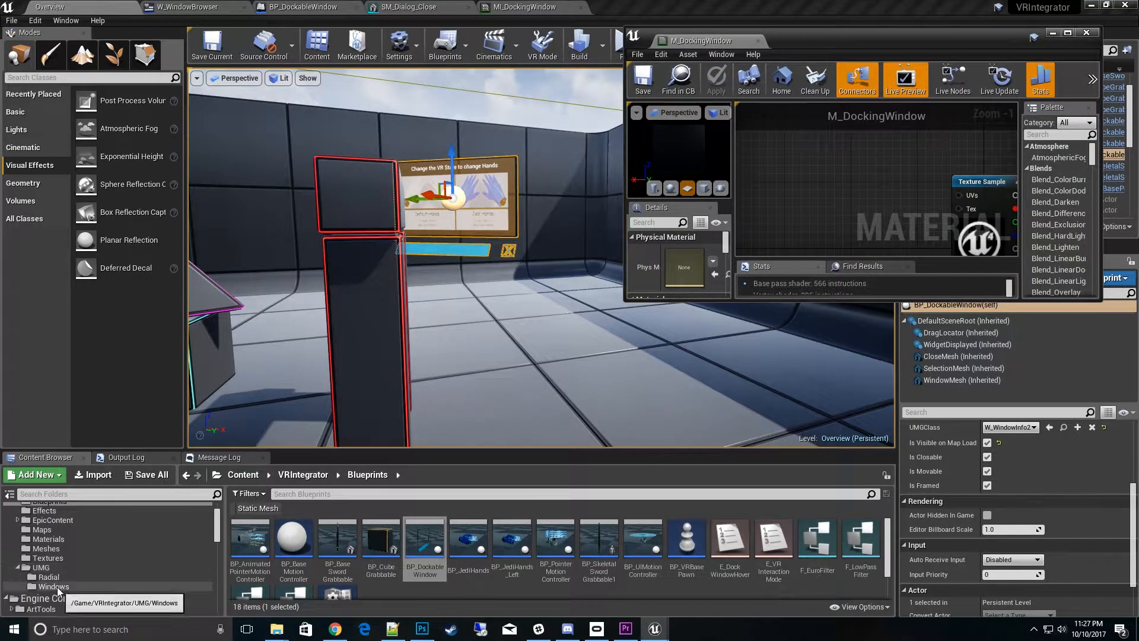
pyautogui.click(45, 560)
pyautogui.scroll(-1, 332, 560)
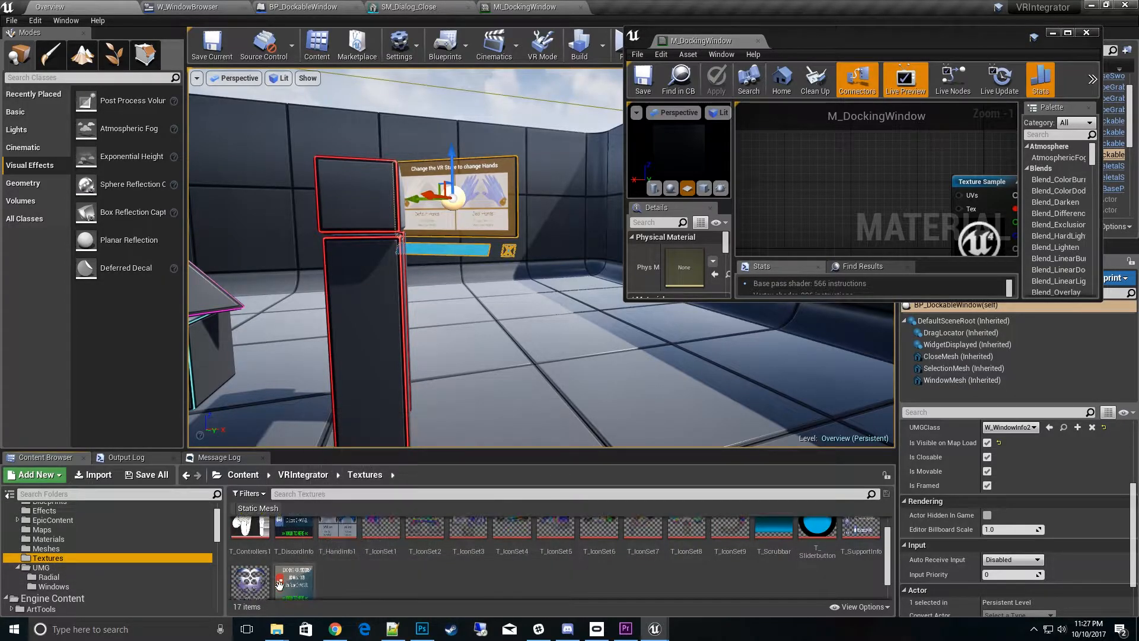
pyautogui.moveTo(250, 580); pyautogui.dragTo(795, 195)
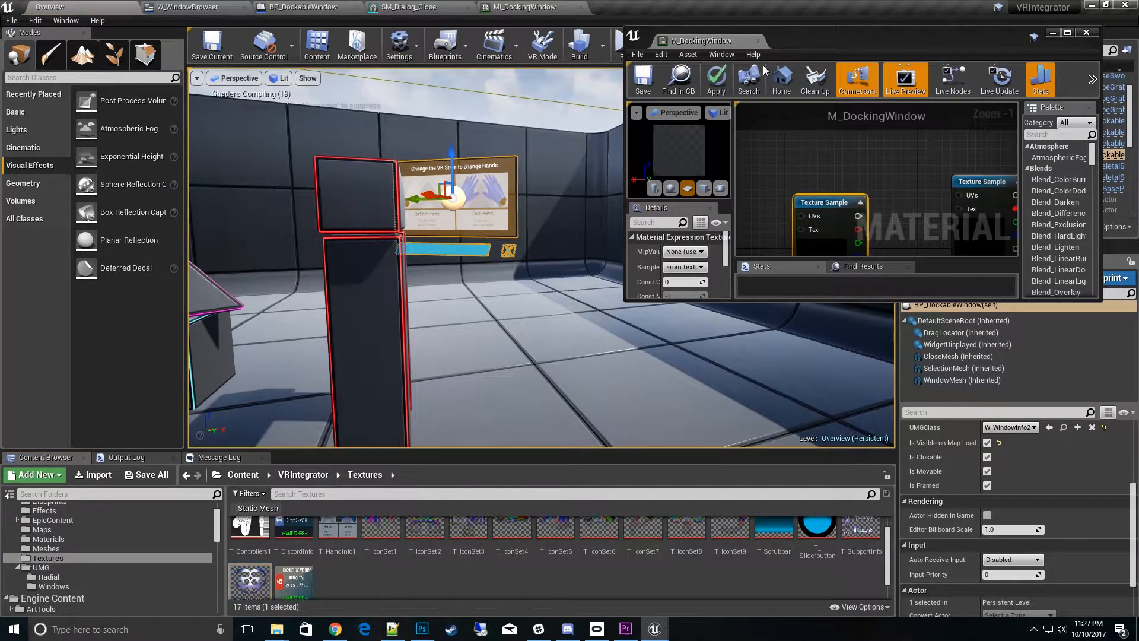
pyautogui.moveTo(690, 43); pyautogui.dragTo(658, 13)
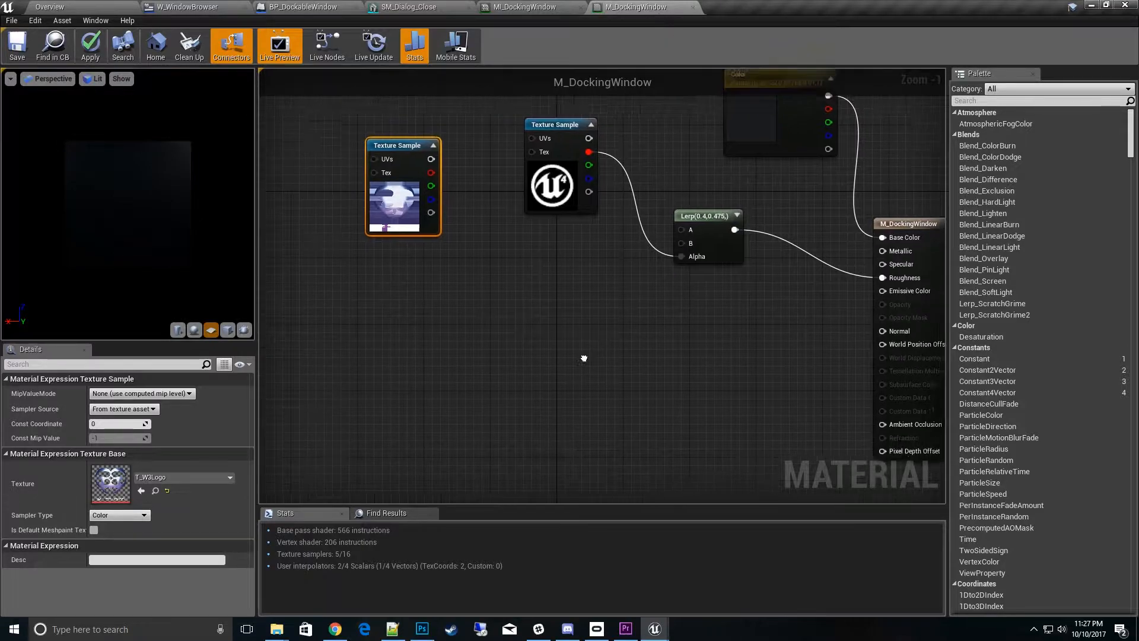
pyautogui.moveTo(422, 151); pyautogui.dragTo(532, 252)
pyautogui.moveTo(690, 315); pyautogui.dragTo(607, 359, button='right')
pyautogui.moveTo(442, 300); pyautogui.dragTo(485, 292)
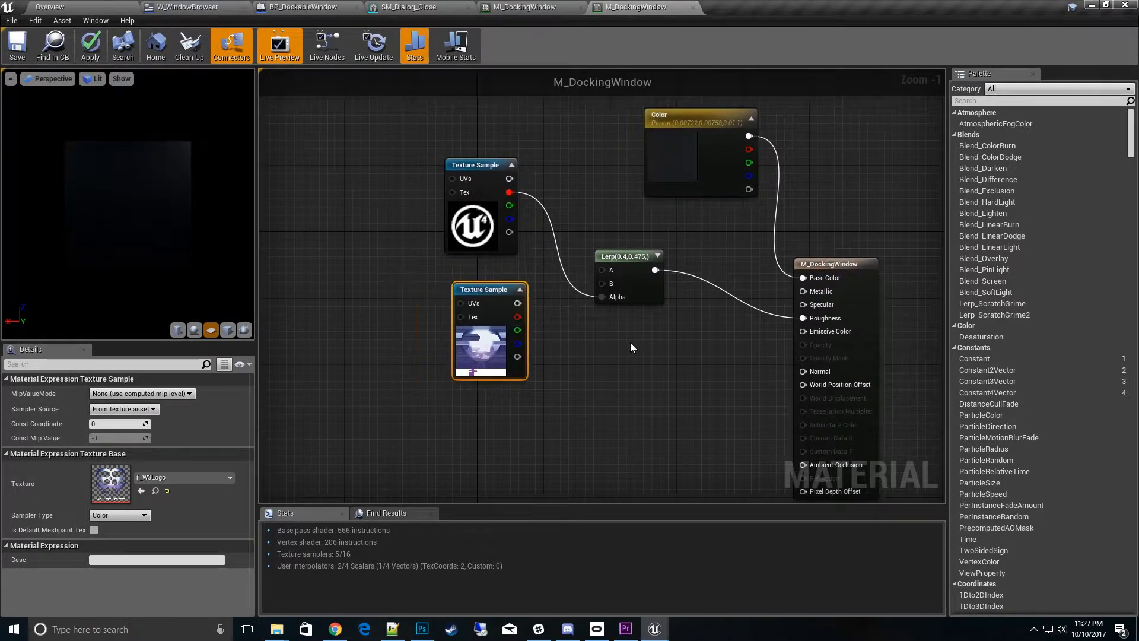
pyautogui.click(630, 343)
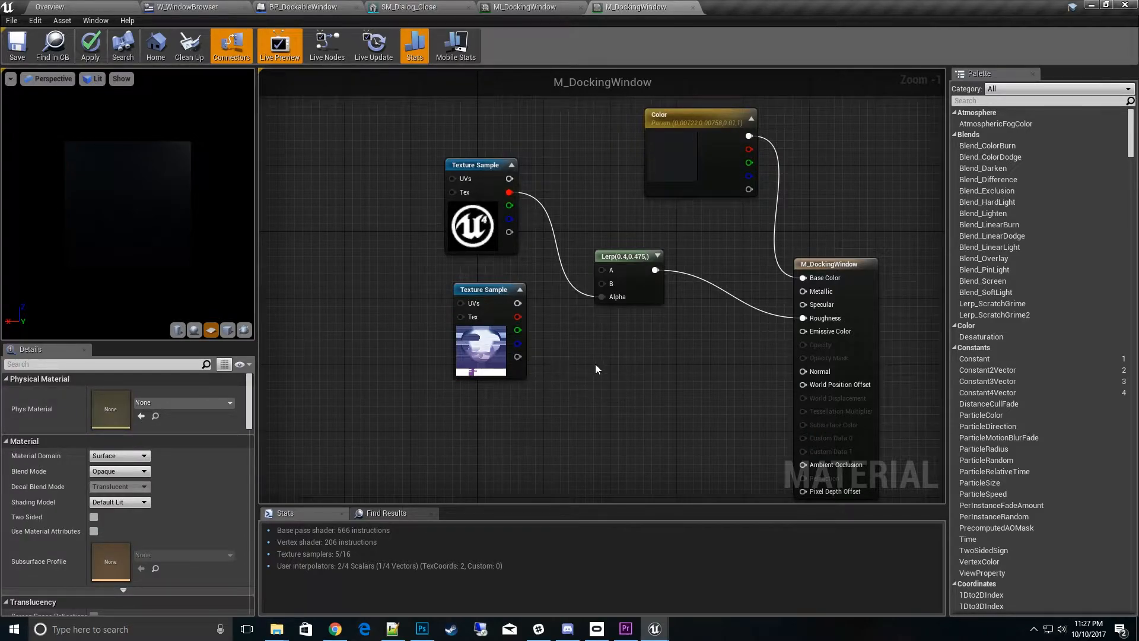
# - Connect the T_W3Logo sample's alpha output to the material's Roughness input and save M_DockingWindow
pyautogui.moveTo(518, 357); pyautogui.dragTo(804, 321)
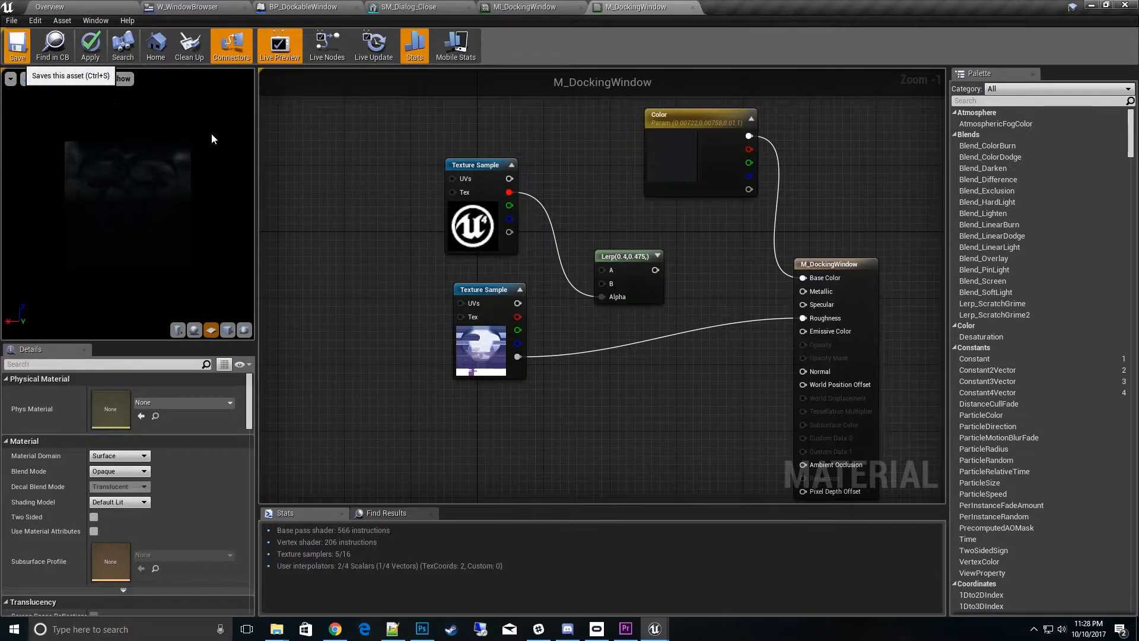
pyautogui.hotkey('ctrl', 's')
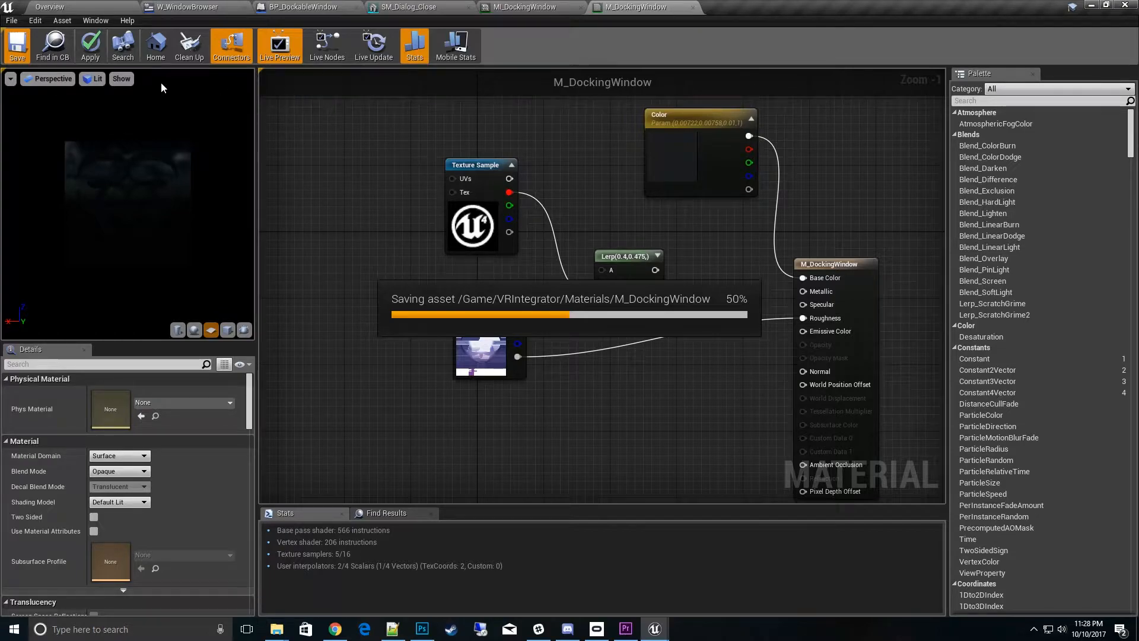
pyautogui.moveTo(400, 279); pyautogui.dragTo(512, 252, button='right')
pyautogui.moveTo(591, 233); pyautogui.dragTo(548, 451, button='right')
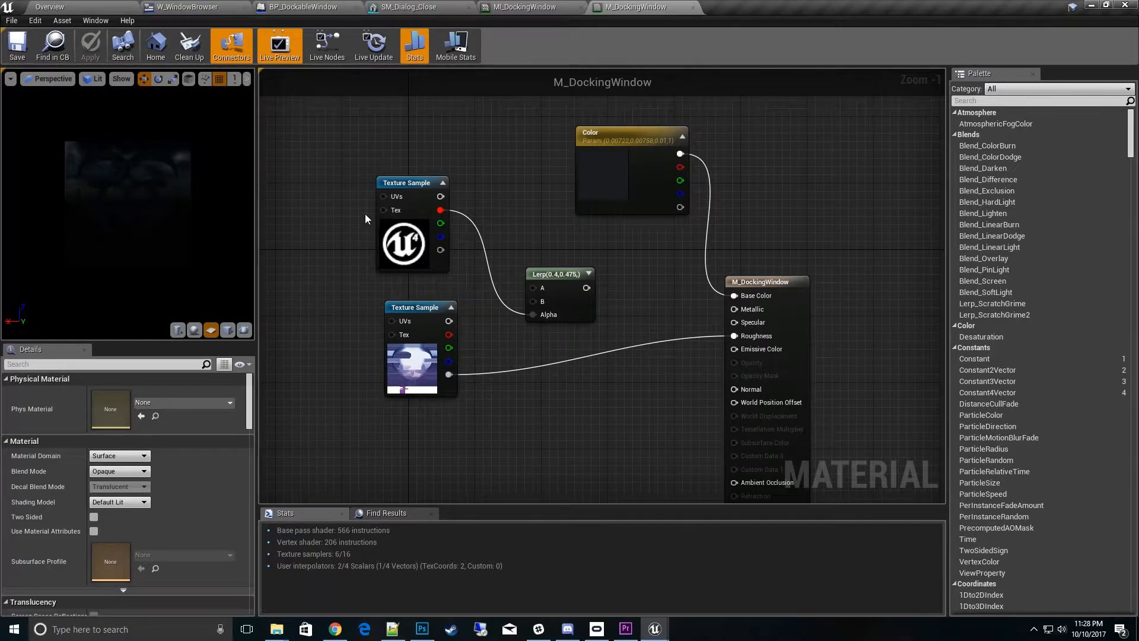
# - View the updated logo material on the window mesh in the BP_DockableWindow viewport
pyautogui.click(298, 8)
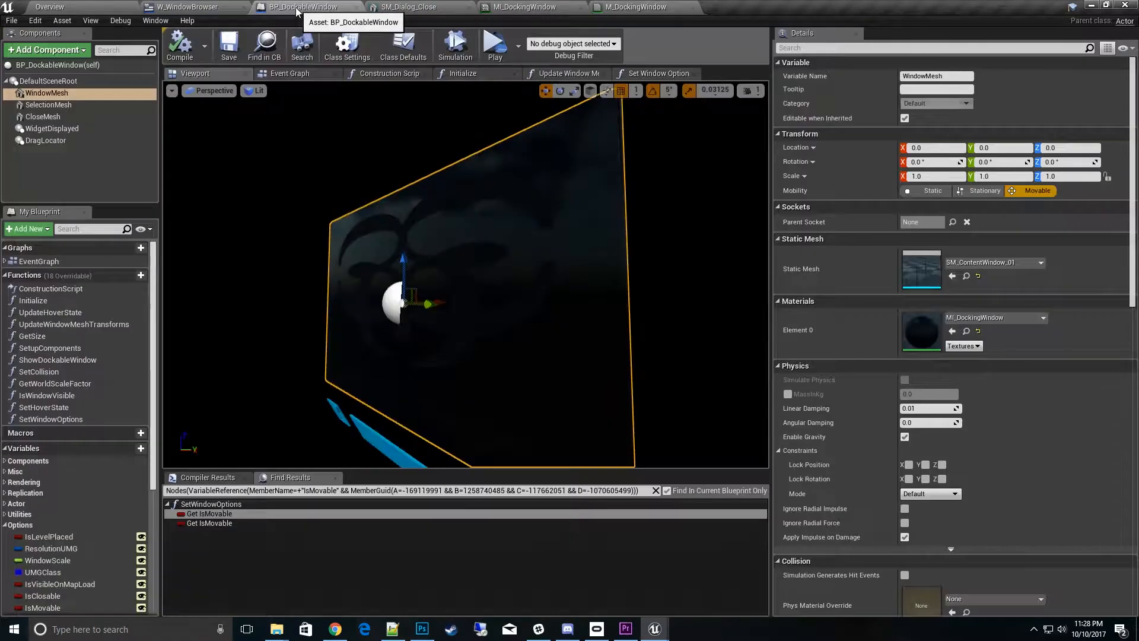
pyautogui.moveTo(466, 273); pyautogui.dragTo(332, 194)
pyautogui.moveTo(465, 272); pyautogui.dragTo(157, 303, button='right')
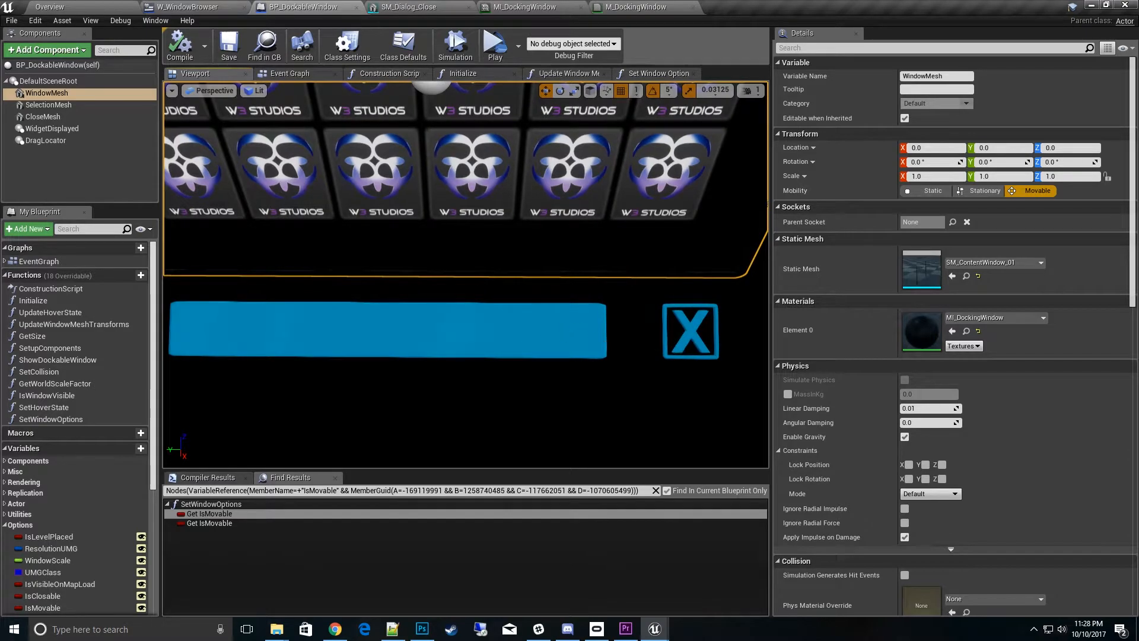
# - Select the SelectionMesh and open its material instances MI_WindowGizmo and MI_TranslucentWindowGizmo
pyautogui.click(562, 331)
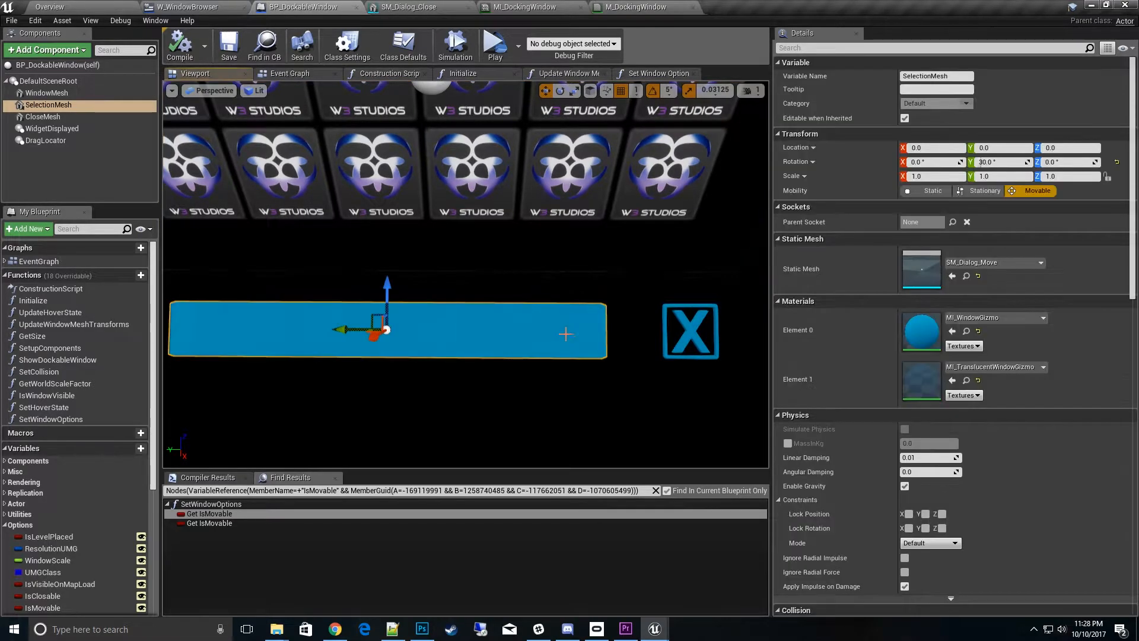
pyautogui.click(966, 331)
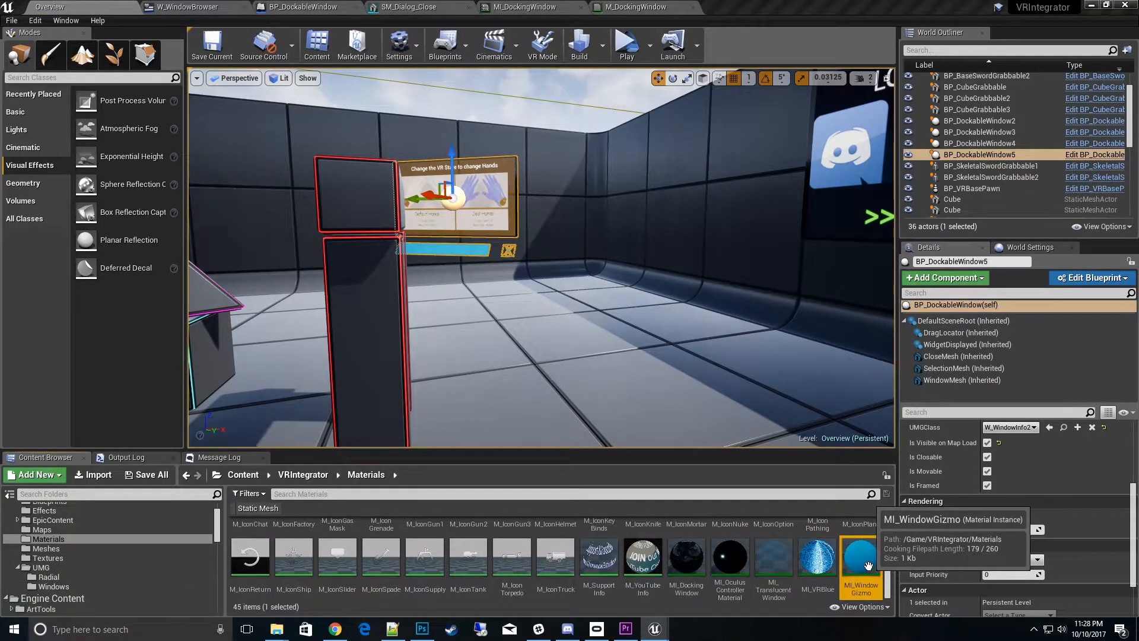
pyautogui.doubleClick(861, 559)
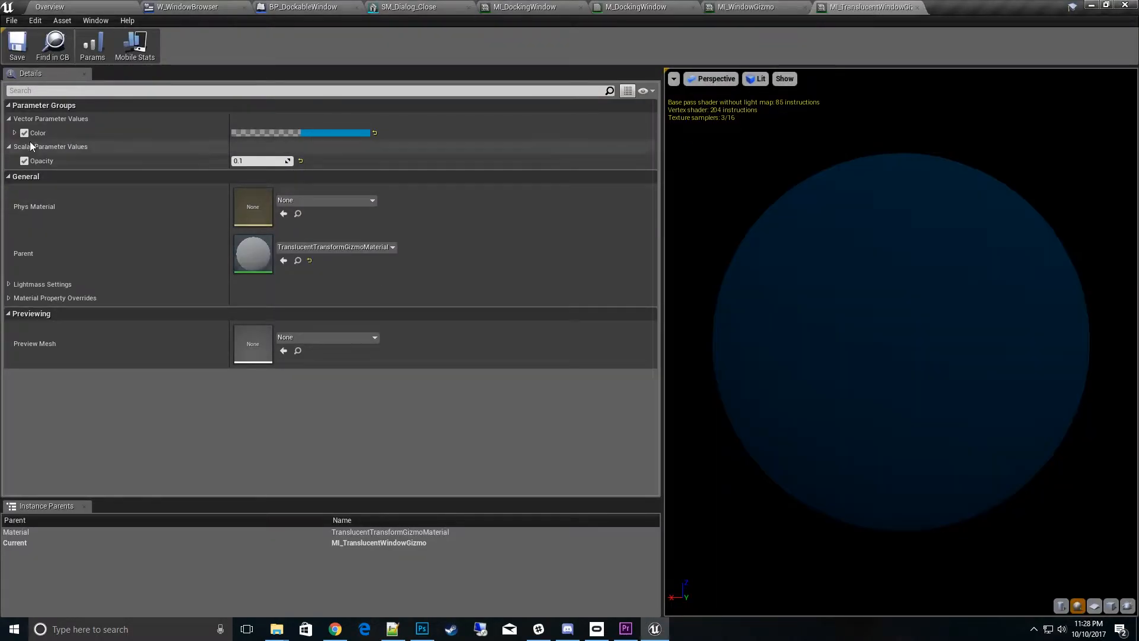
# - Close the W_WindowBrowser, SM_Dialog_Close, MI_DockingWindow and M_DockingWindow editors
pyautogui.click(86, 7)
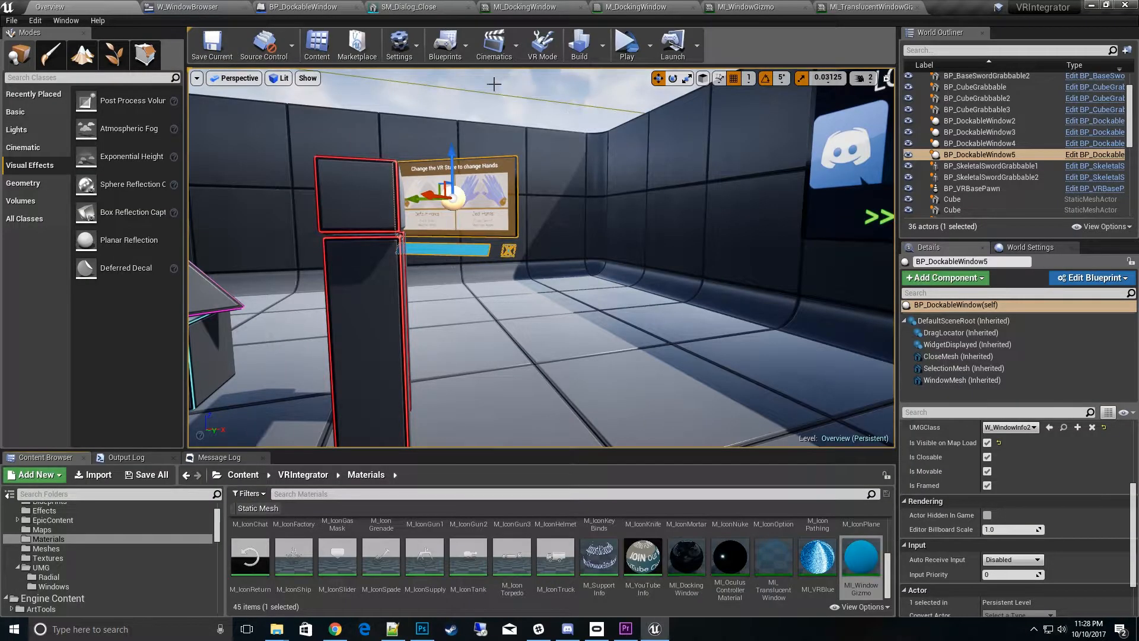
pyautogui.click(240, 7)
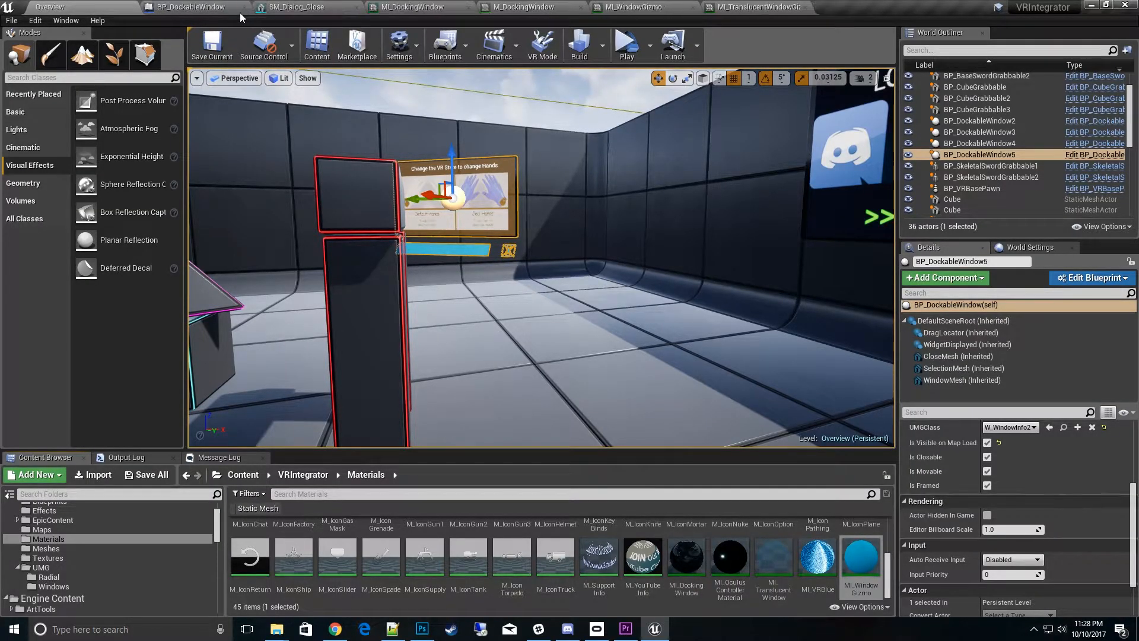
pyautogui.click(356, 8)
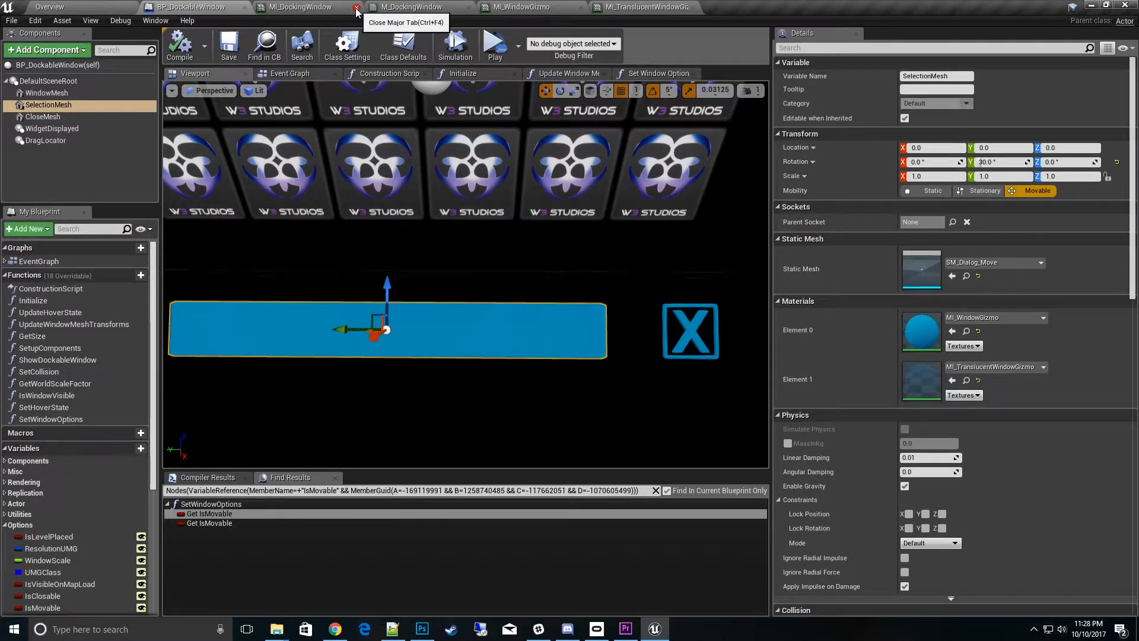
pyautogui.click(357, 8)
pyautogui.click(357, 7)
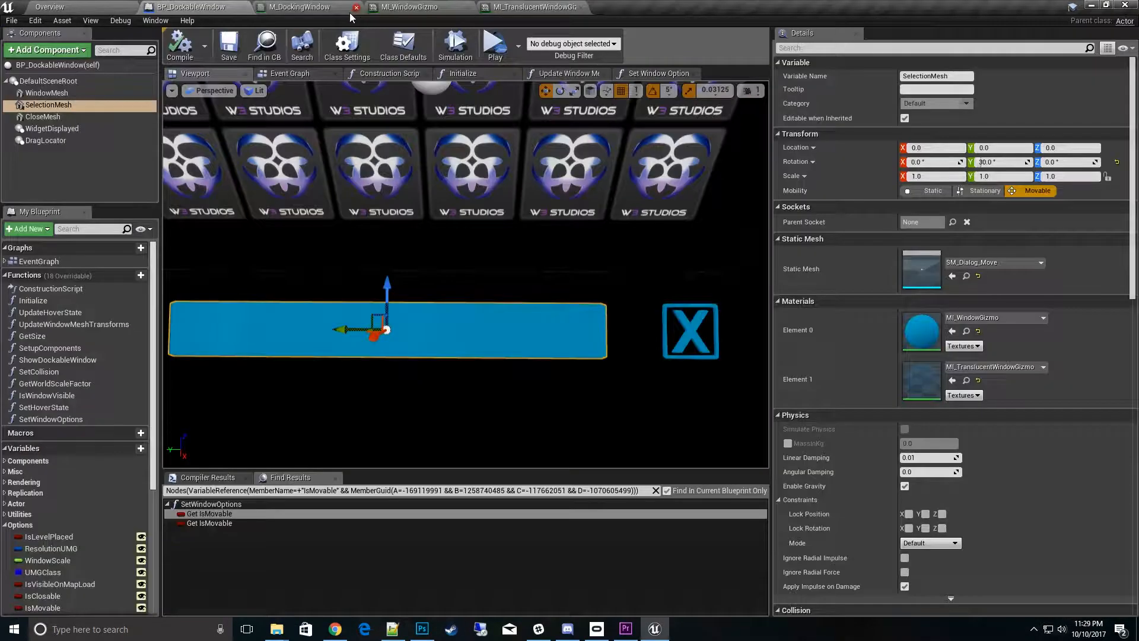
pyautogui.click(356, 7)
# - Examine in the Overview level how the dockable window's bar and close button display behind the pillar
pyautogui.click(49, 7)
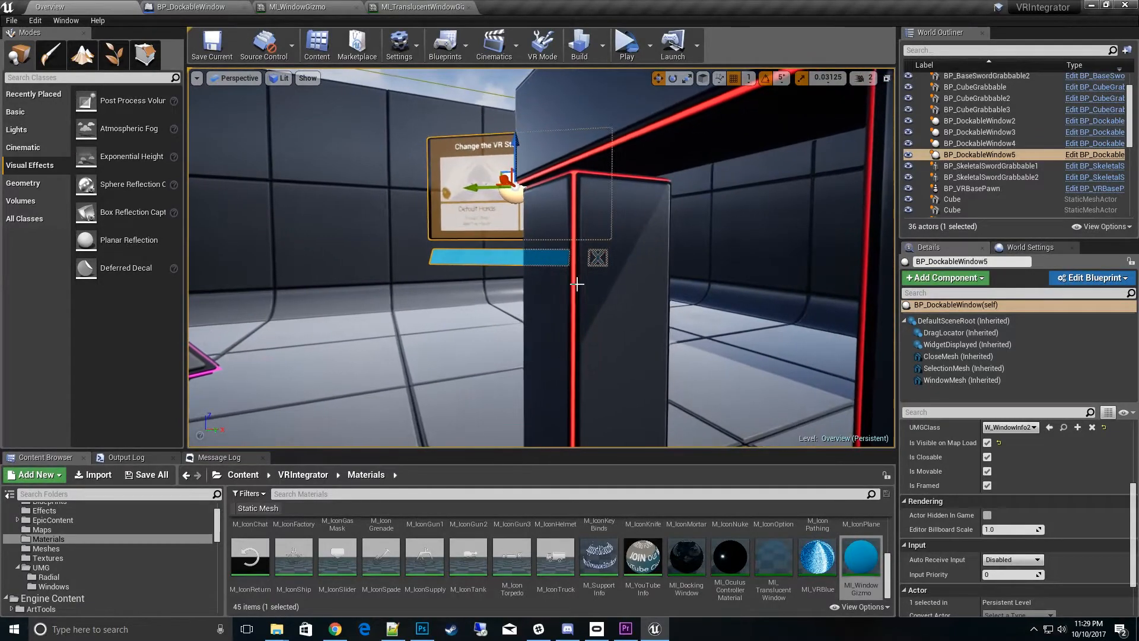
pyautogui.moveTo(500, 330); pyautogui.dragTo(453, 251, button='right')
pyautogui.moveTo(487, 313); pyautogui.dragTo(492, 279, button='right')
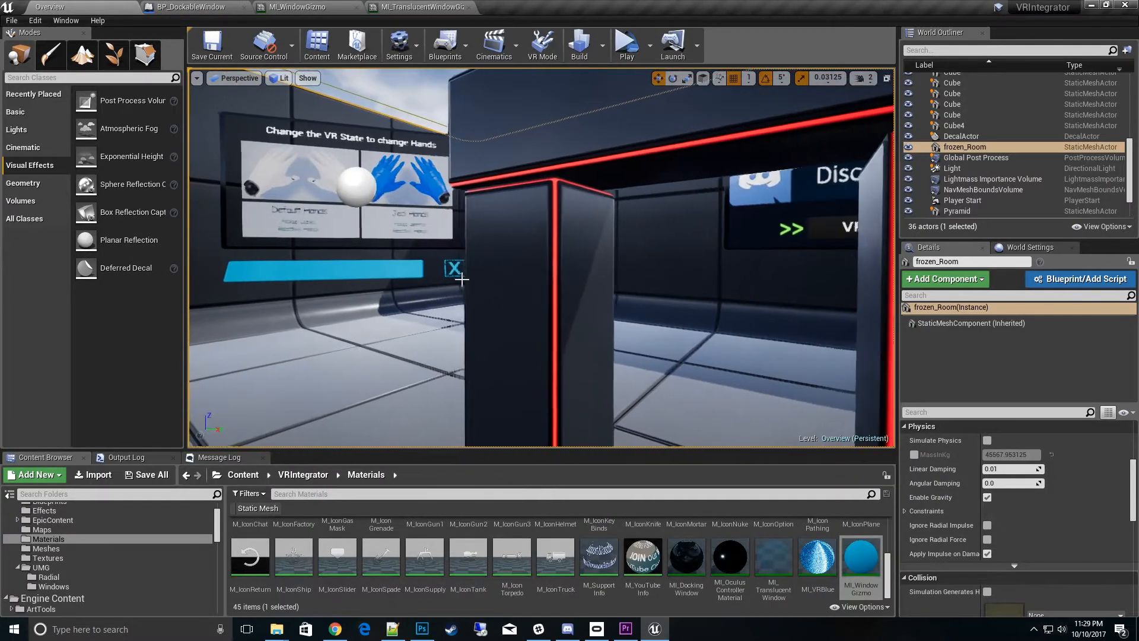
pyautogui.moveTo(573, 310); pyautogui.dragTo(578, 256, button='right')
pyautogui.moveTo(472, 201); pyautogui.dragTo(505, 261, button='right')
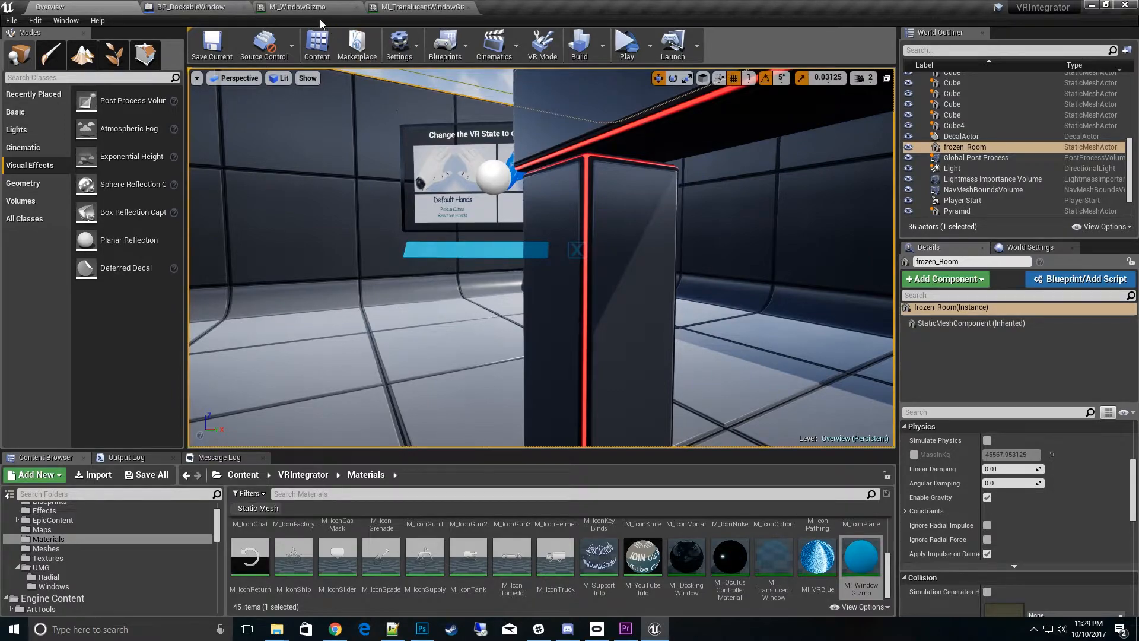
# - Float the MI_TranslucentWindowGizmo editor beside the level view and disable its Color parameter override
pyautogui.click(410, 7)
pyautogui.moveTo(407, 8); pyautogui.dragTo(730, 21)
pyautogui.moveTo(780, 282); pyautogui.dragTo(764, 536)
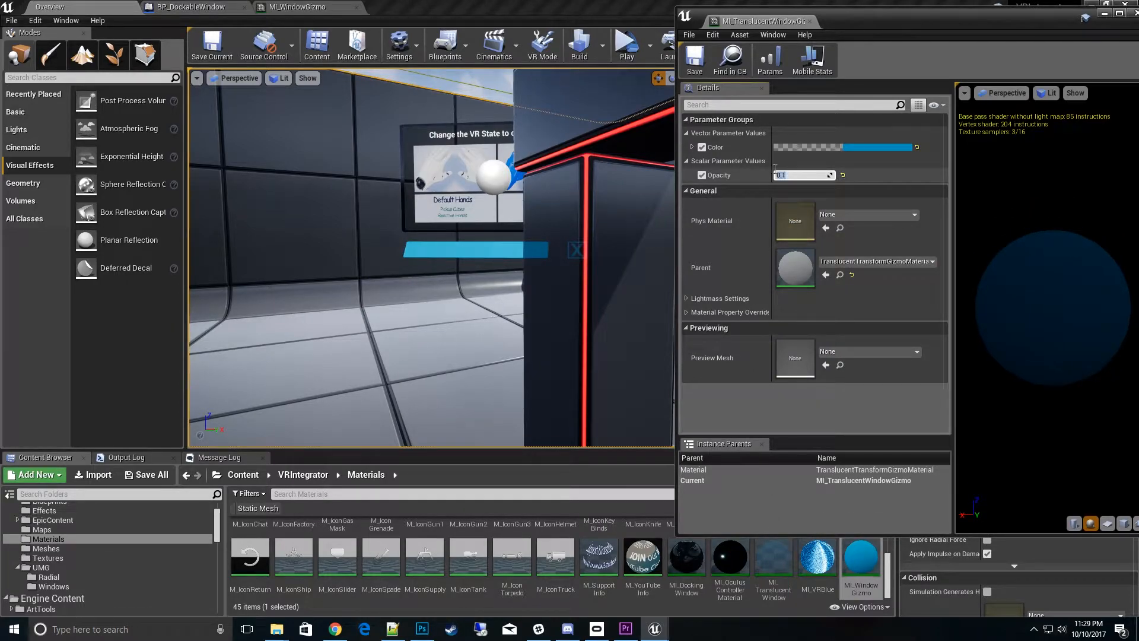
pyautogui.click(702, 147)
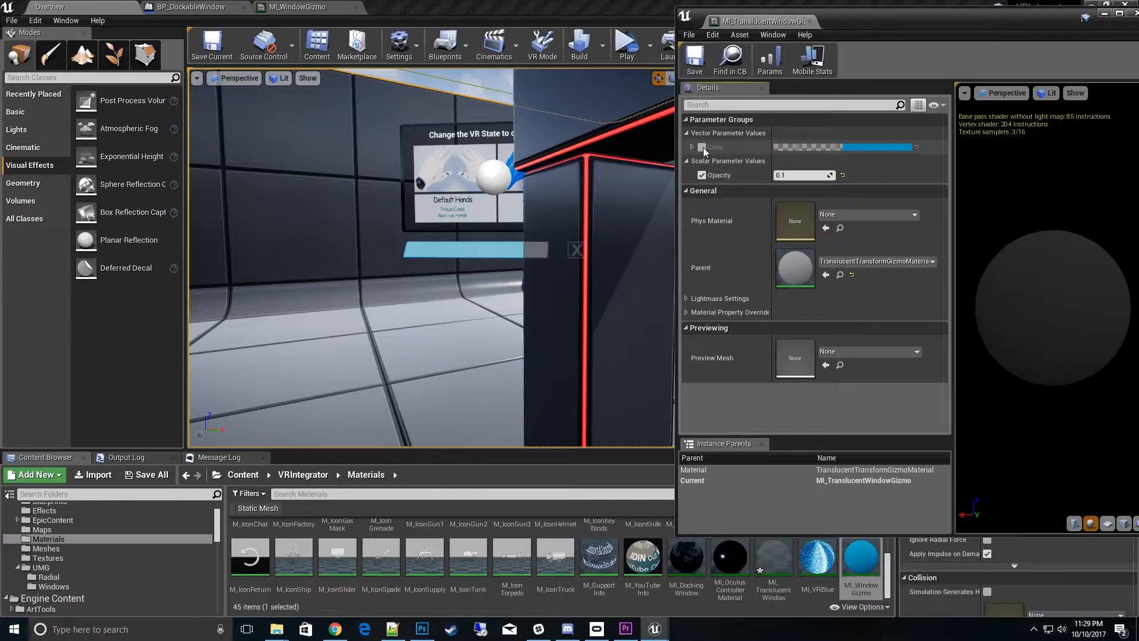
# - Examine the color of the occluded bar and close button through the pillar from several angles
pyautogui.moveTo(559, 321); pyautogui.dragTo(584, 319, button='right')
pyautogui.press('d')
pyautogui.moveTo(514, 291); pyautogui.dragTo(493, 284, button='right')
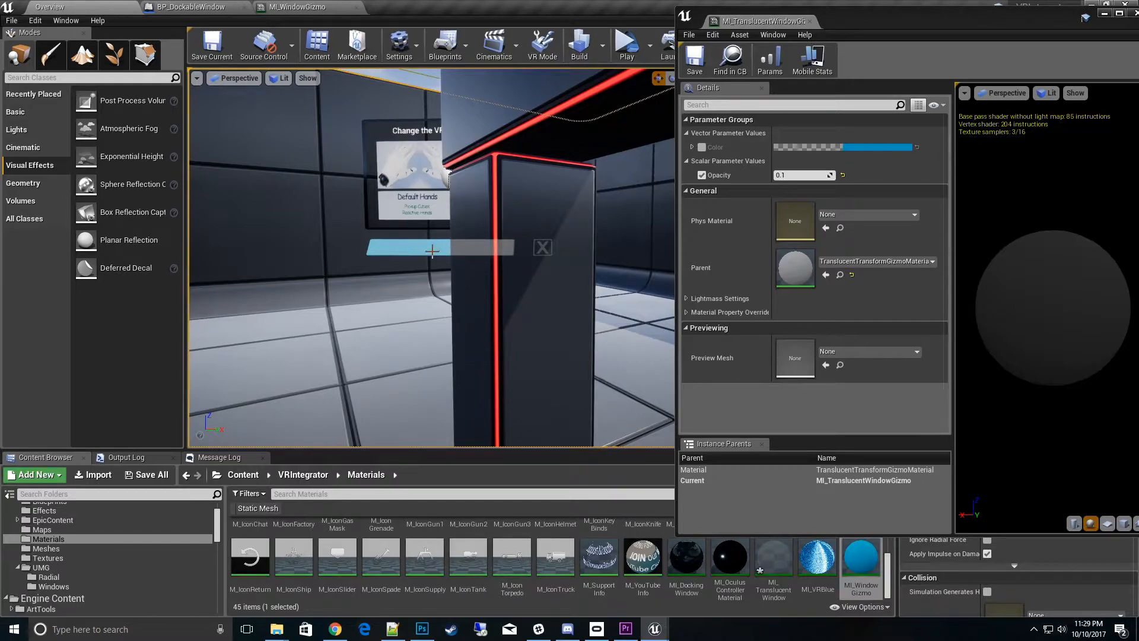
pyautogui.press('a')
pyautogui.moveTo(483, 267); pyautogui.dragTo(477, 272, button='right')
pyautogui.press('d')
pyautogui.press('d')
pyautogui.press('a')
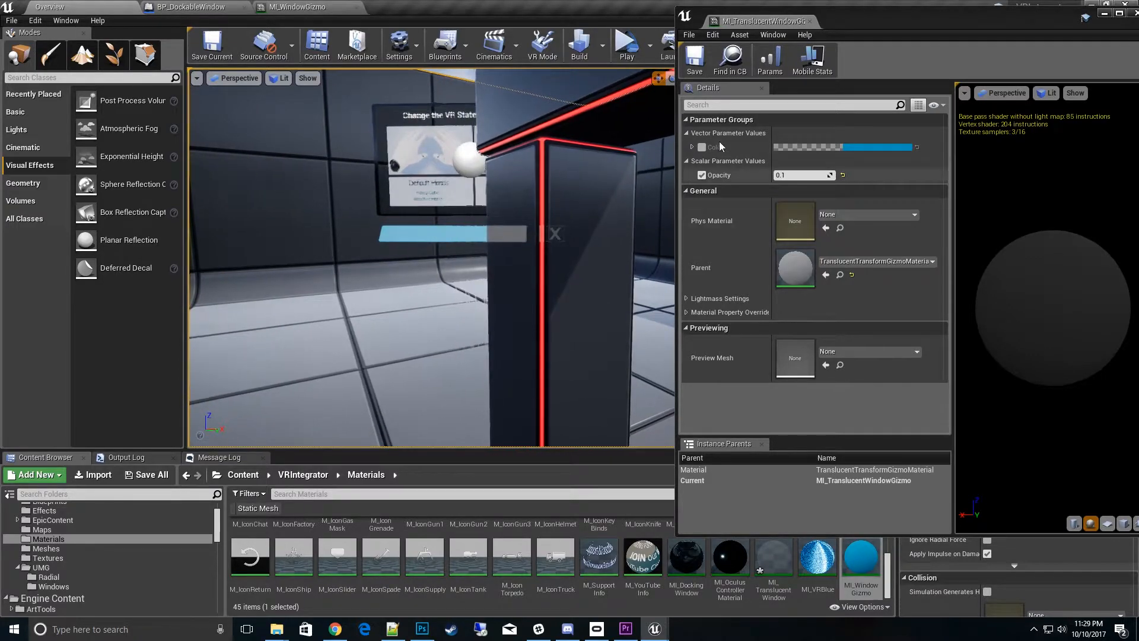
# - Set the Opacity parameter of MI_TranslucentWindowGizmo to 0.0 and check the bar and close button behind the pillar
pyautogui.click(811, 177)
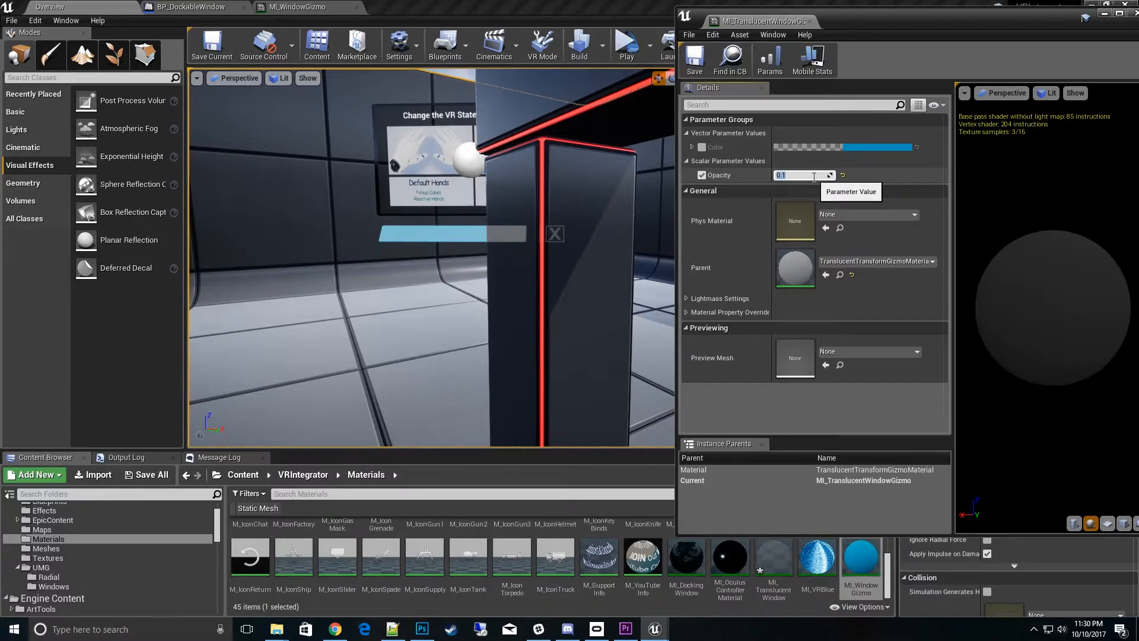
pyautogui.press('Return')
pyautogui.moveTo(564, 208)
pyautogui.mouseDown(button='right')
pyautogui.moveTo(594, 209)
pyautogui.moveTo(531, 205)
pyautogui.moveTo(578, 206)
pyautogui.moveTo(543, 205)
pyautogui.moveTo(576, 205)
pyautogui.moveTo(557, 205)
pyautogui.mouseUp(button='right')
pyautogui.press('a')
pyautogui.press('d')
pyautogui.press('a')
pyautogui.press('d')
pyautogui.press('s')
pyautogui.press('a')
pyautogui.press('d')
pyautogui.press('s')
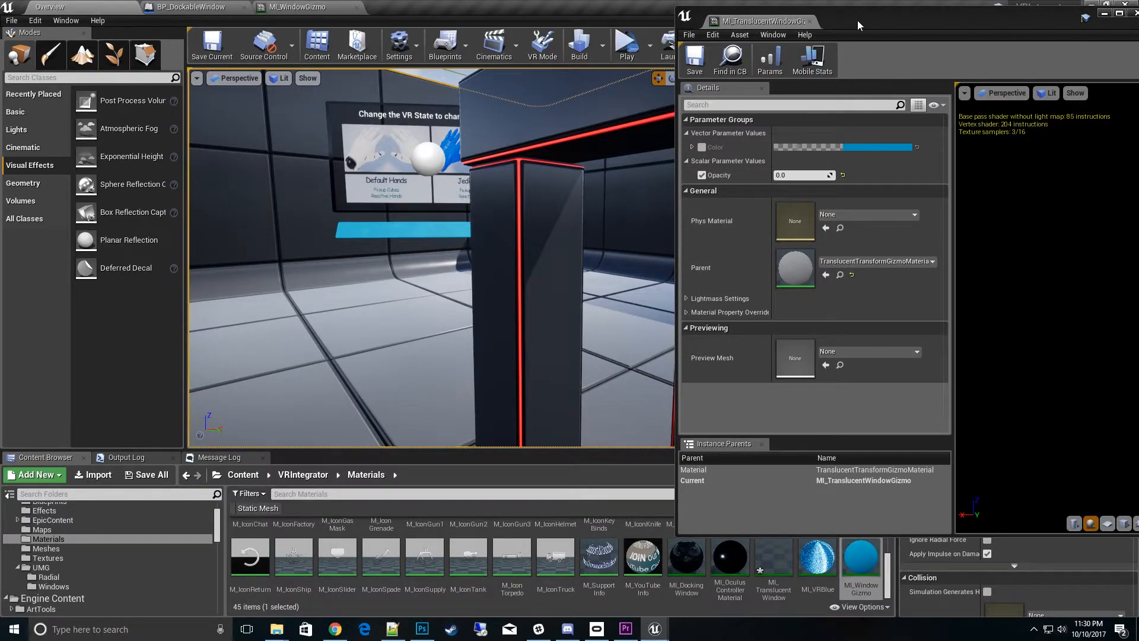
# - Move the floating MI_TranslucentWindowGizmo editor off the level view and bring the Change Hands dockable window into full view
pyautogui.moveTo(858, 25); pyautogui.dragTo(1138, 94)
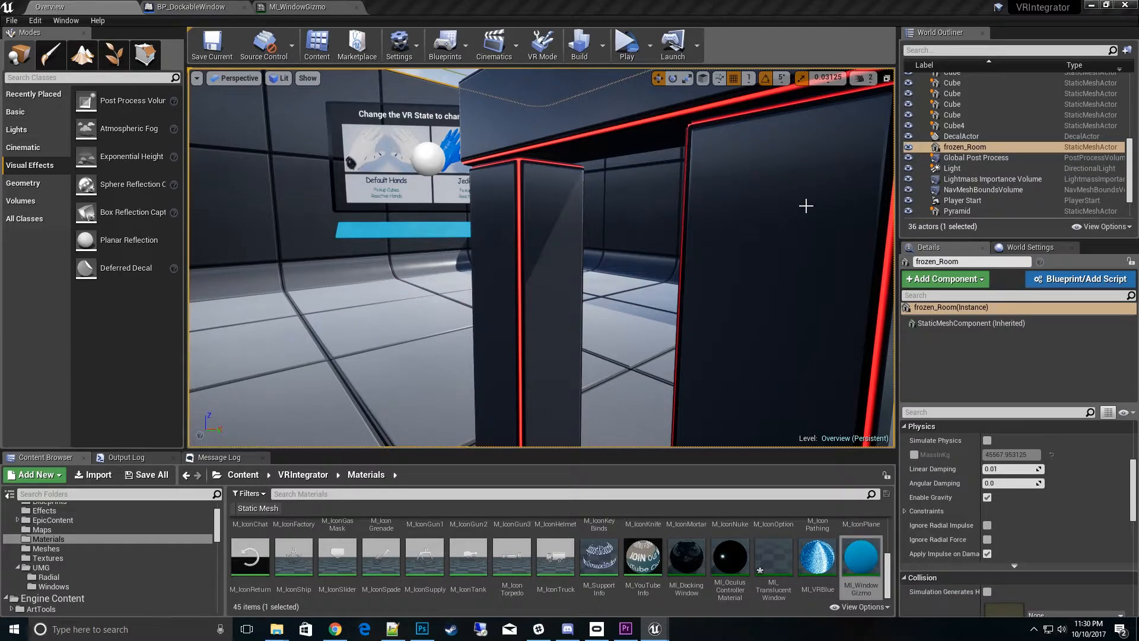
pyautogui.moveTo(613, 296); pyautogui.dragTo(629, 274, button='right')
pyautogui.press('a')
pyautogui.press('w')
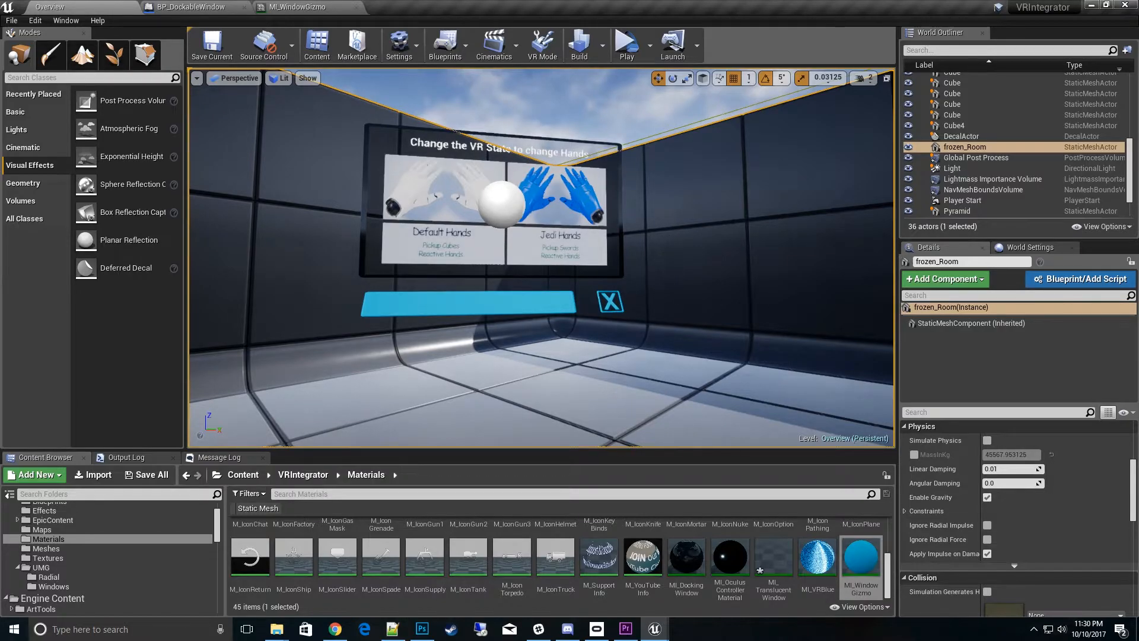
# - Disable Is Closable and Is Movable on BP_DockableWindow2, the window showing the VR controllers
pyautogui.moveTo(629, 274); pyautogui.dragTo(574, 301, button='right')
pyautogui.press('w')
pyautogui.click(644, 320)
pyautogui.press('d')
pyautogui.press('s')
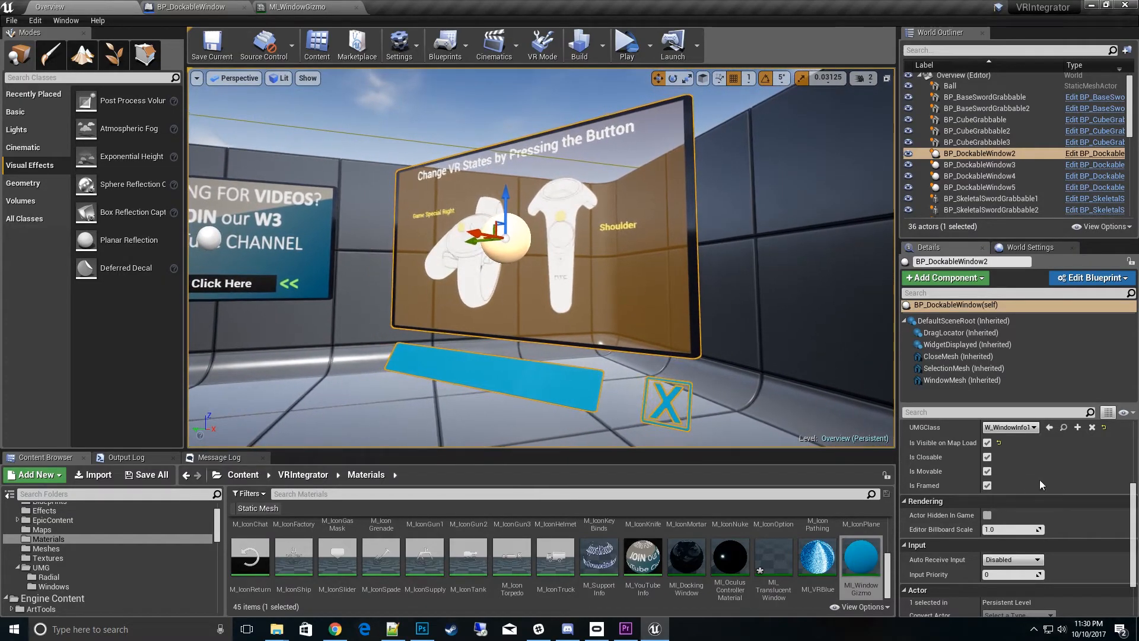
pyautogui.scroll(4, 991, 480)
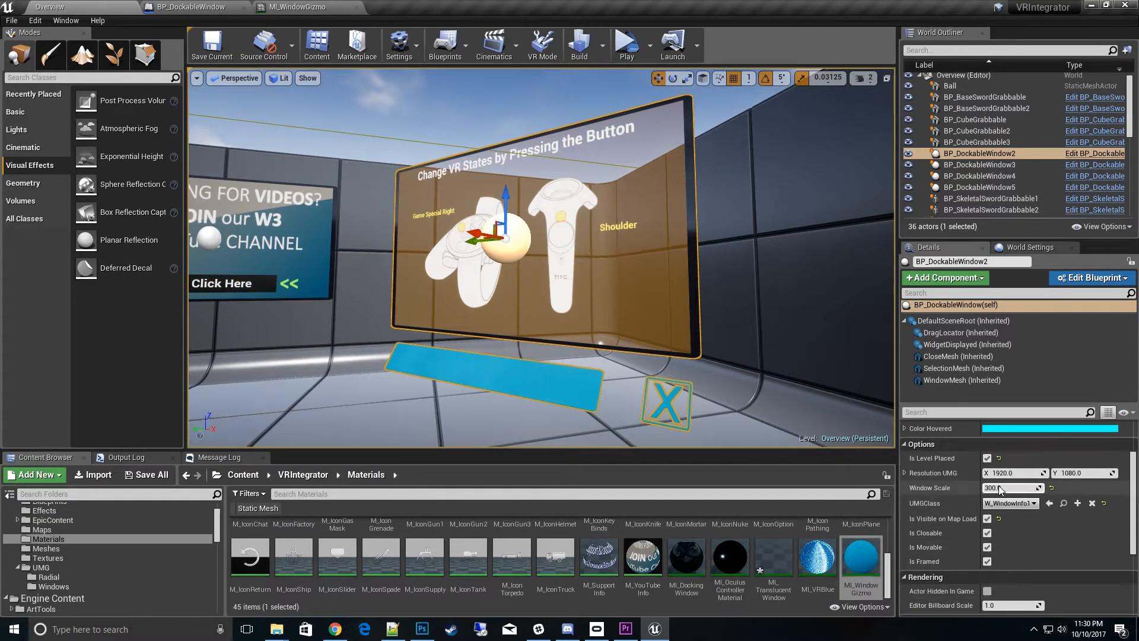
pyautogui.click(987, 548)
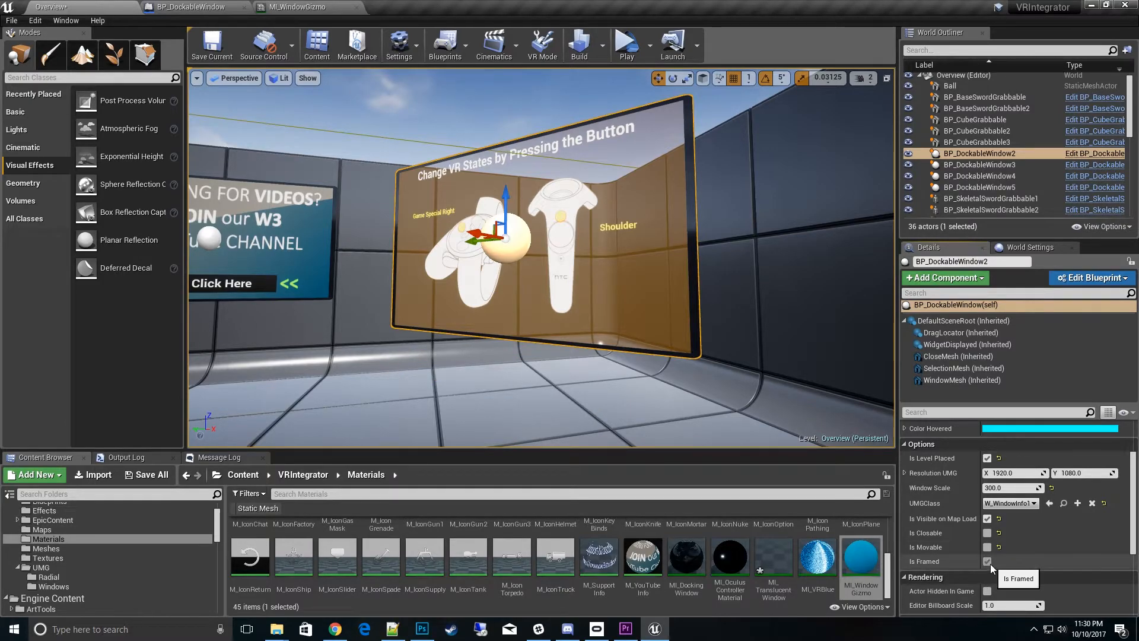
# - Disable Is Framed on BP_DockableWindow2 and check the window from the front
pyautogui.press('d')
pyautogui.moveTo(712, 344); pyautogui.dragTo(596, 325, button='right')
pyautogui.press('s')
pyautogui.press('w')
pyautogui.press('a')
pyautogui.press('s')
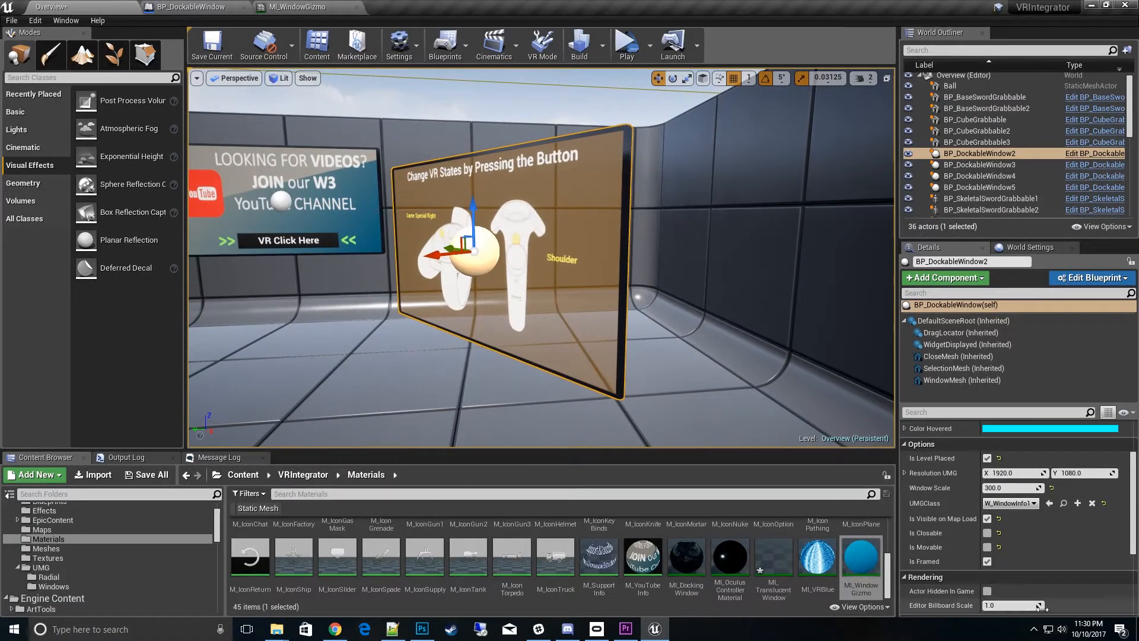
pyautogui.click(988, 562)
pyautogui.moveTo(534, 267); pyautogui.dragTo(665, 261, button='right')
pyautogui.press('d')
pyautogui.press('a')
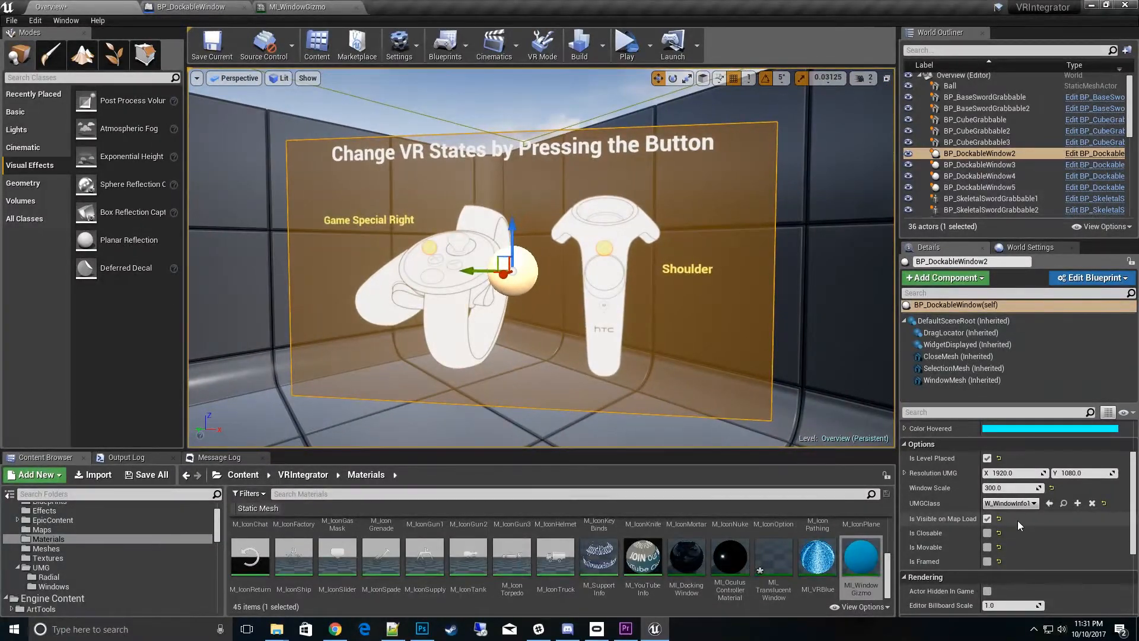
# - Set the Geometry Mode of BP_DockableWindow2's WidgetDisplayed component to Cylinder and look at the curved widget
pyautogui.click(958, 344)
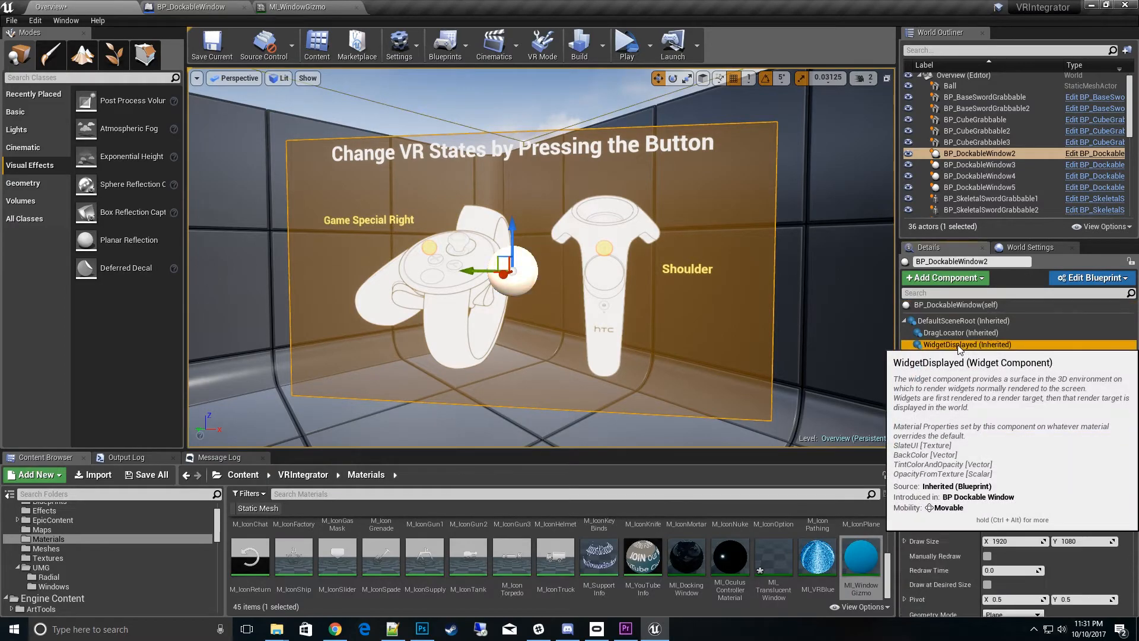
pyautogui.scroll(-3, 1050, 531)
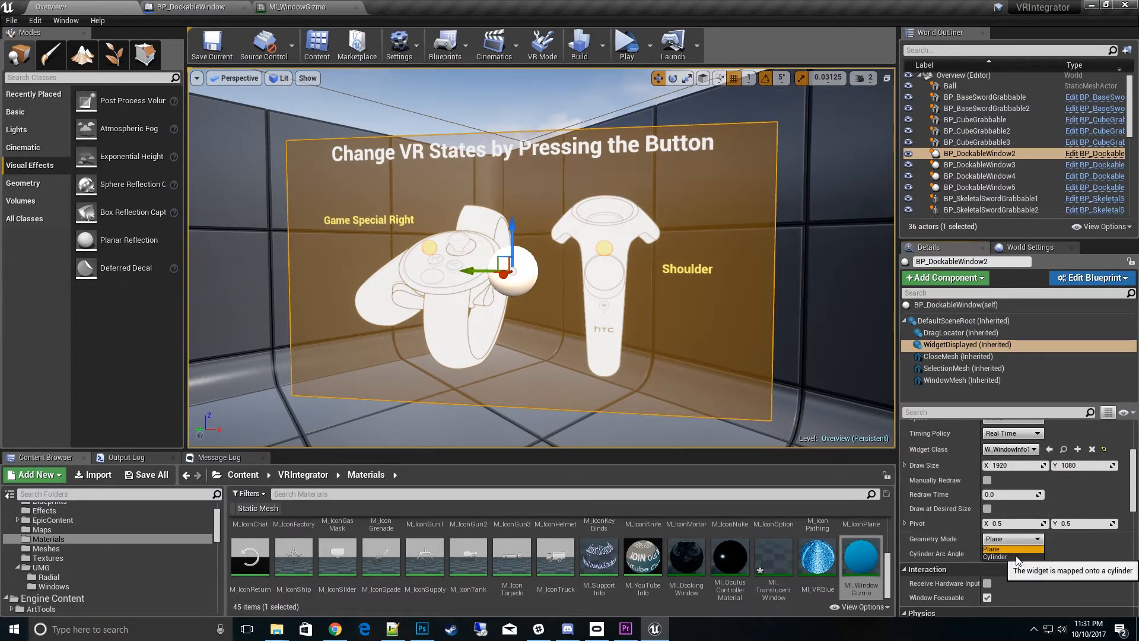
pyautogui.click(1017, 555)
pyautogui.press('d')
pyautogui.moveTo(541, 257)
pyautogui.mouseDown(button='right')
pyautogui.moveTo(399, 255)
pyautogui.moveTo(541, 255)
pyautogui.mouseUp(button='right')
pyautogui.press('a')
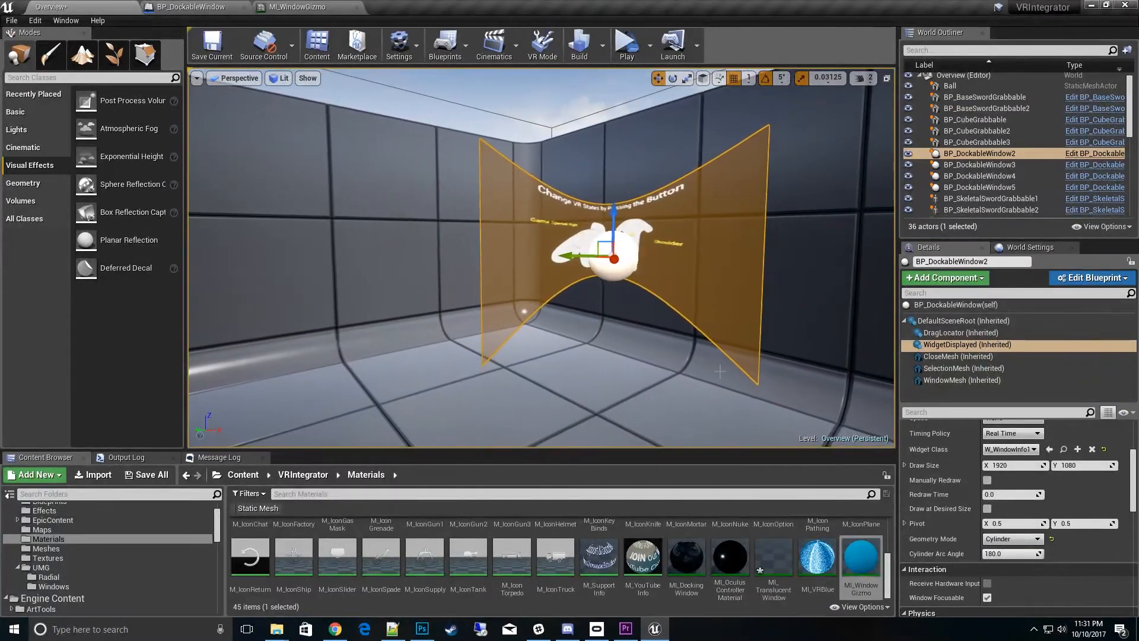
# - Reduce the Cylinder Arc Angle of the WidgetDisplayed component to flatten the curve, and inspect the widget unselected from several angles
pyautogui.moveTo(1040, 555)
pyautogui.mouseDown()
pyautogui.moveTo(985, 555)
pyautogui.moveTo(1037, 552)
pyautogui.mouseUp()
pyautogui.moveTo(813, 392); pyautogui.dragTo(850, 372, button='right')
pyautogui.moveTo(698, 385); pyautogui.dragTo(666, 403, button='right')
pyautogui.click(664, 411)
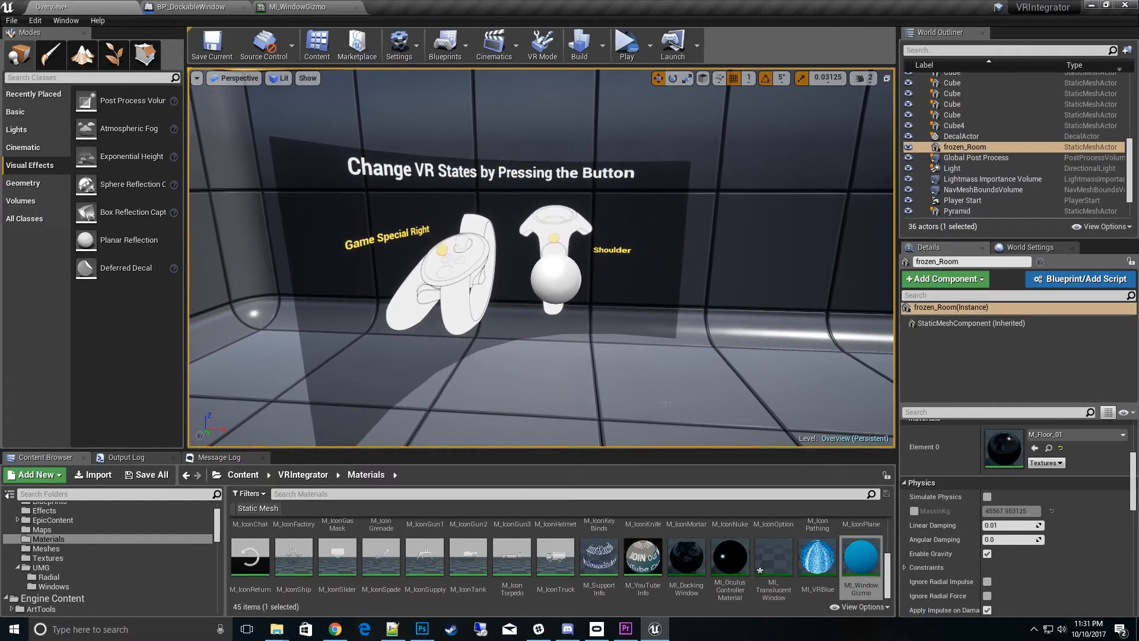
pyautogui.moveTo(504, 233); pyautogui.dragTo(538, 191, button='right')
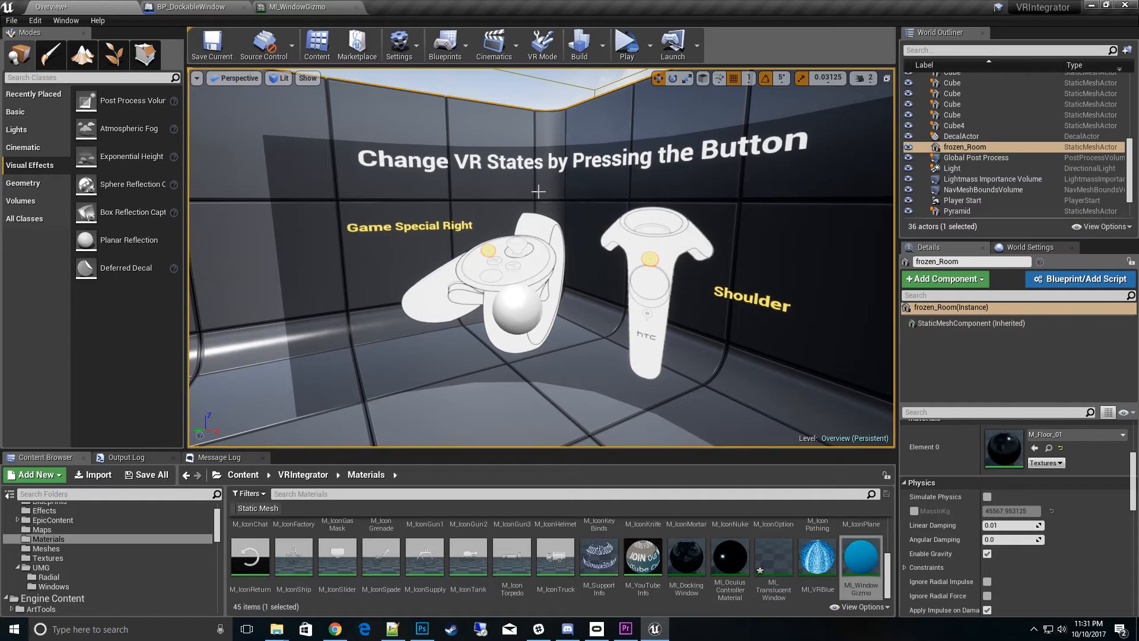